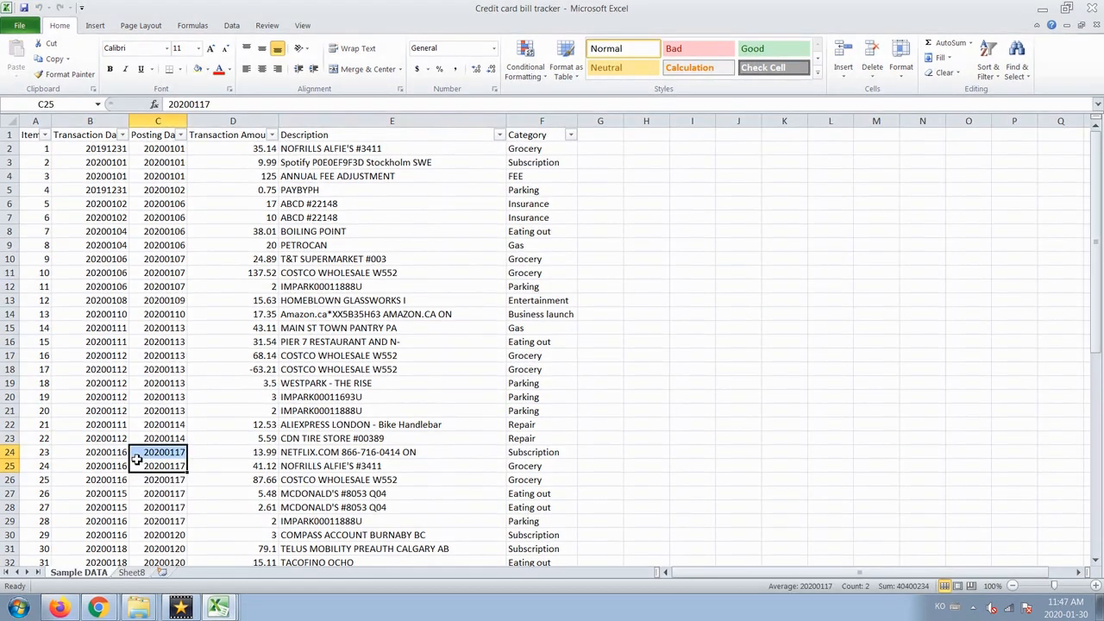
# Step: Examine the columns of the credit card transaction table on the Sample DATA sheet, from Item # to Category
pyautogui.hotkey('ctrl', 'Home')
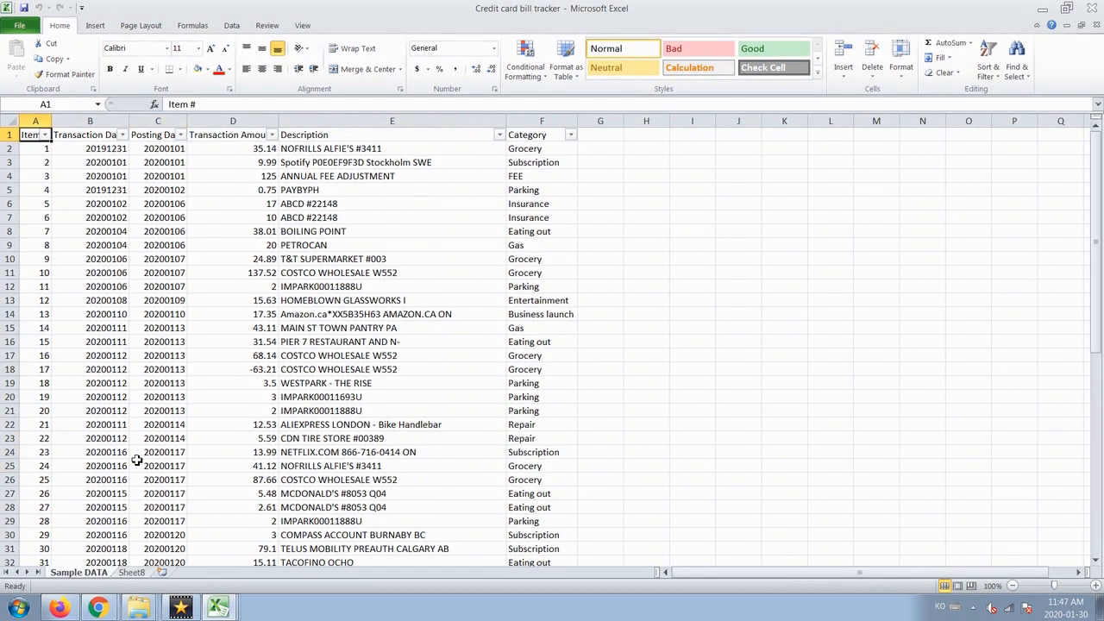
pyautogui.click(50, 149)
pyautogui.press('Right')
pyautogui.press('Right')
pyautogui.press('Right')
pyautogui.press('Right')
pyautogui.press('Right')
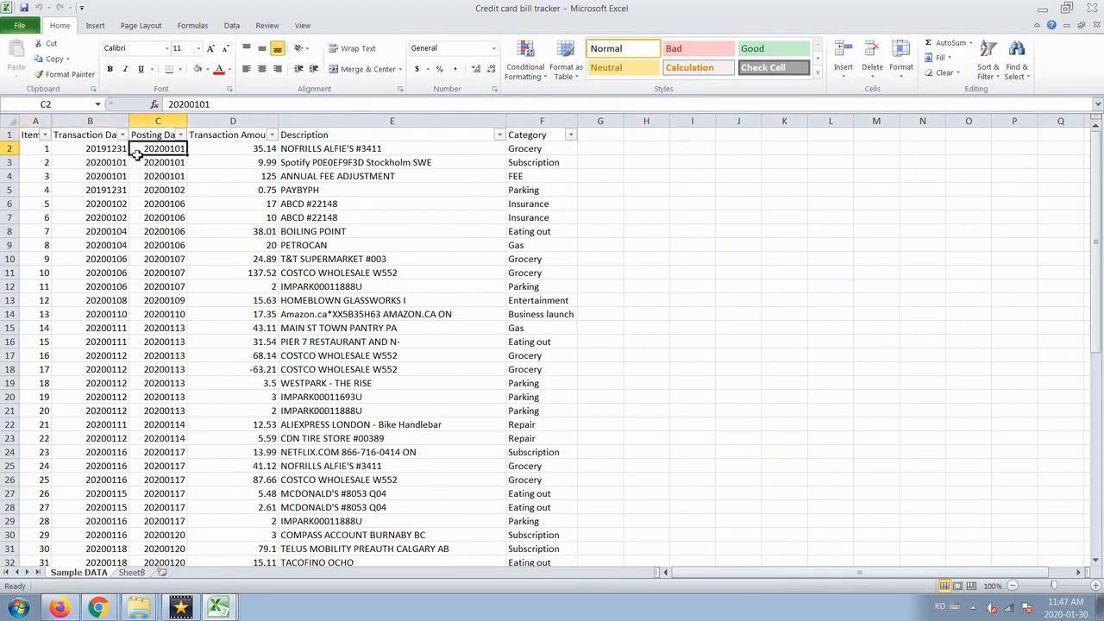
pyautogui.press('Up')
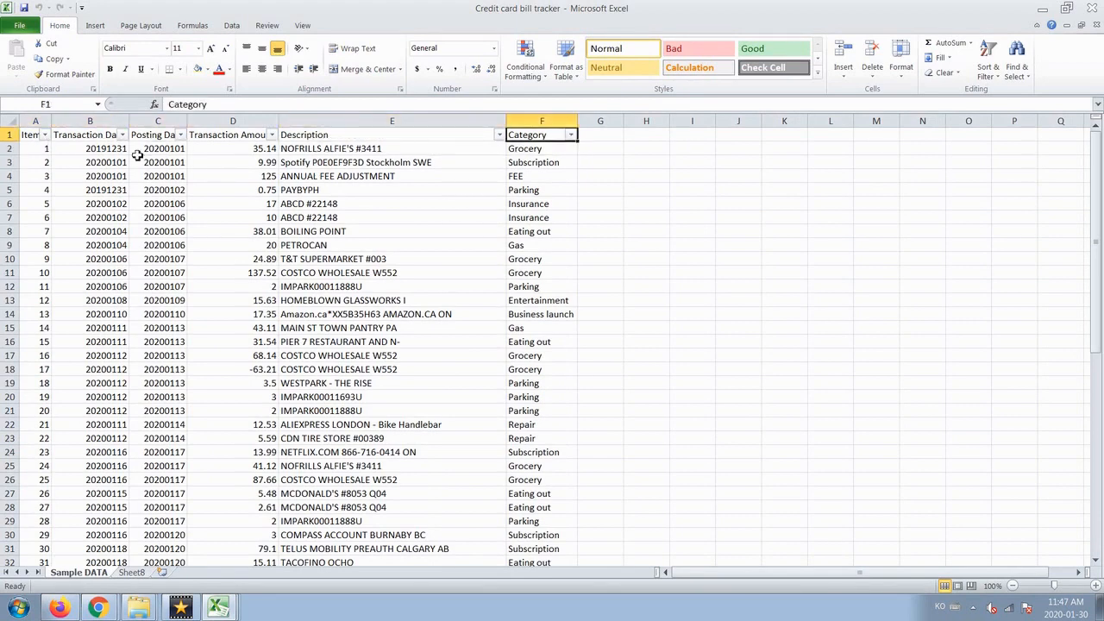
# Step: Examine the Category column and compare the first transaction's description with its assigned category
pyautogui.hotkey('ctrl', 'shift', 'Down')
pyautogui.hotkey('ctrl', 'shift', 'Up')
pyautogui.press('Left')
pyautogui.press('Down')
pyautogui.press('Right')
pyautogui.press('Left')
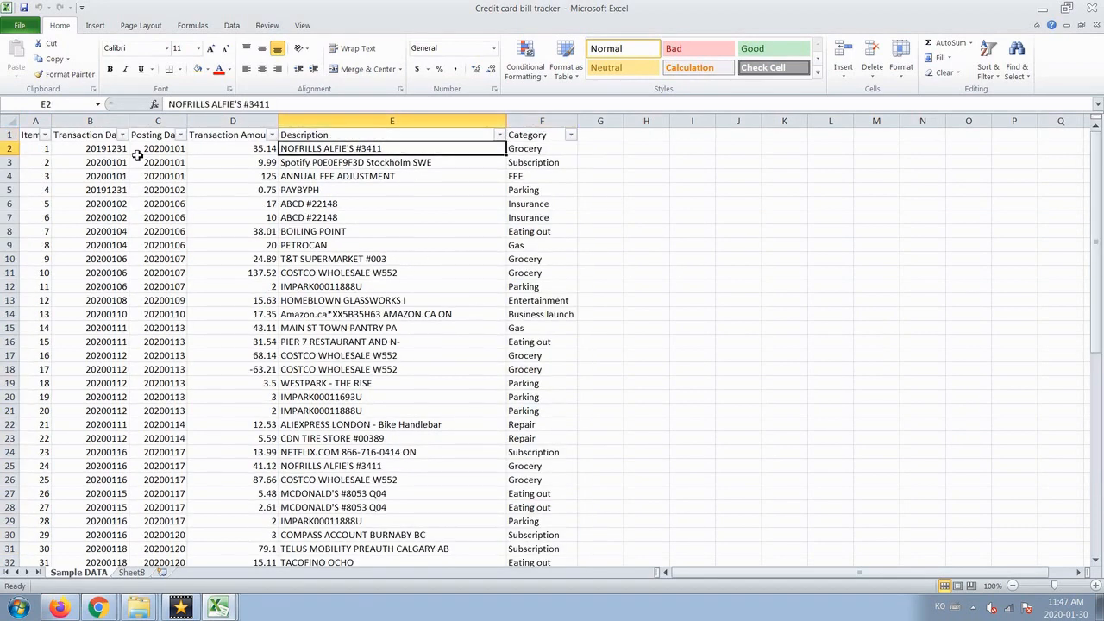
pyautogui.press('Right')
pyautogui.press('Left')
pyautogui.press('Right')
pyautogui.press('Left')
pyautogui.press('Right')
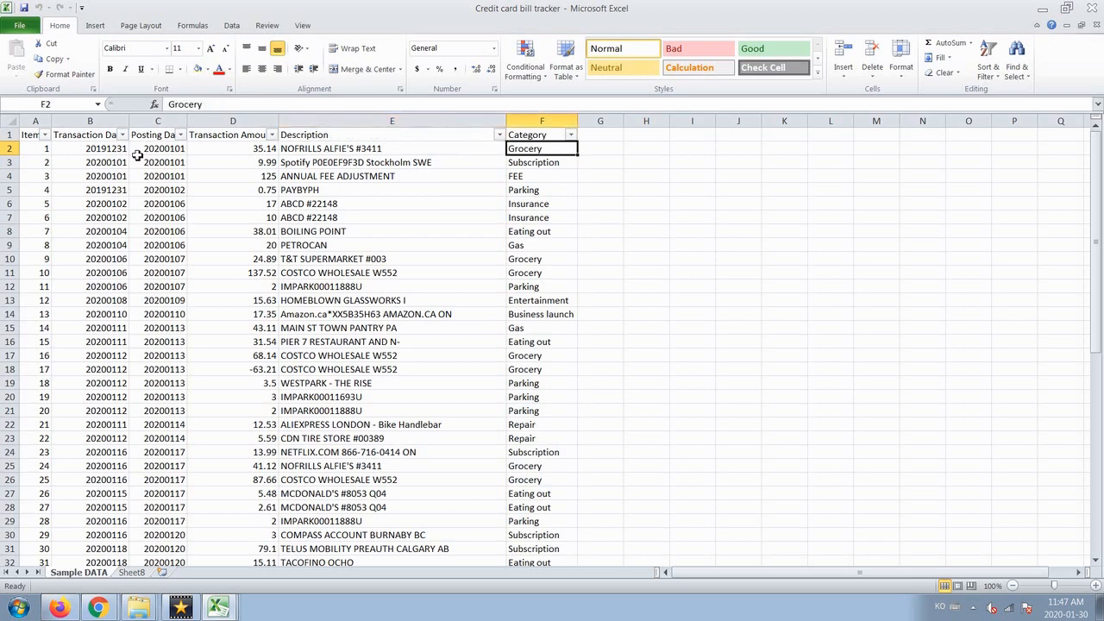
# Step: Compare the descriptions and assigned categories of the transactions in rows 3 to 9
pyautogui.press('Down')
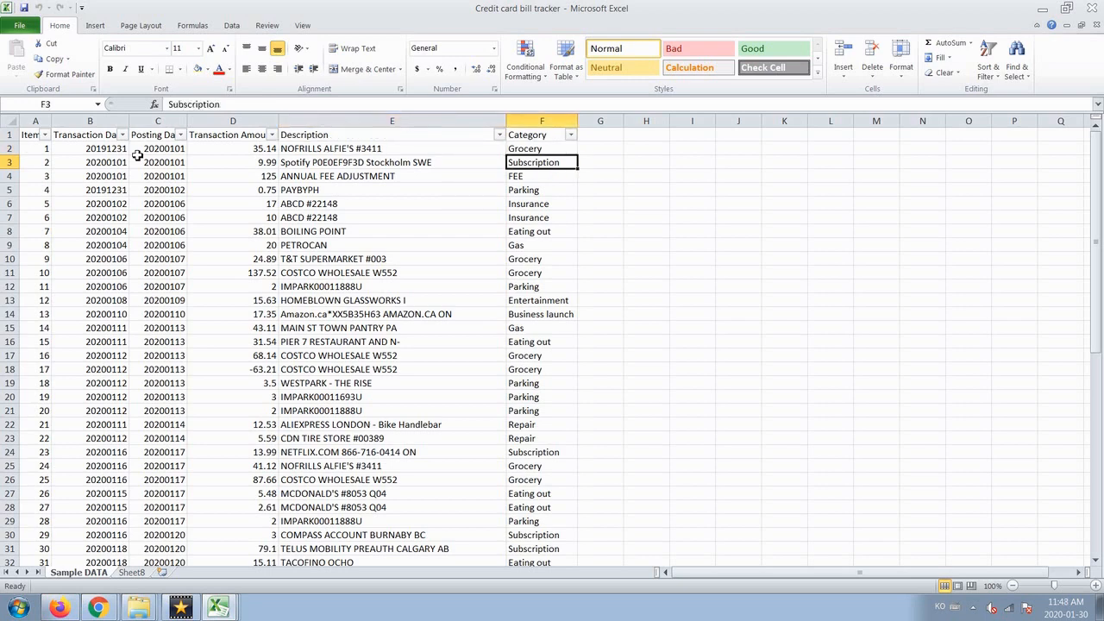
pyautogui.press('Left')
pyautogui.press('Down')
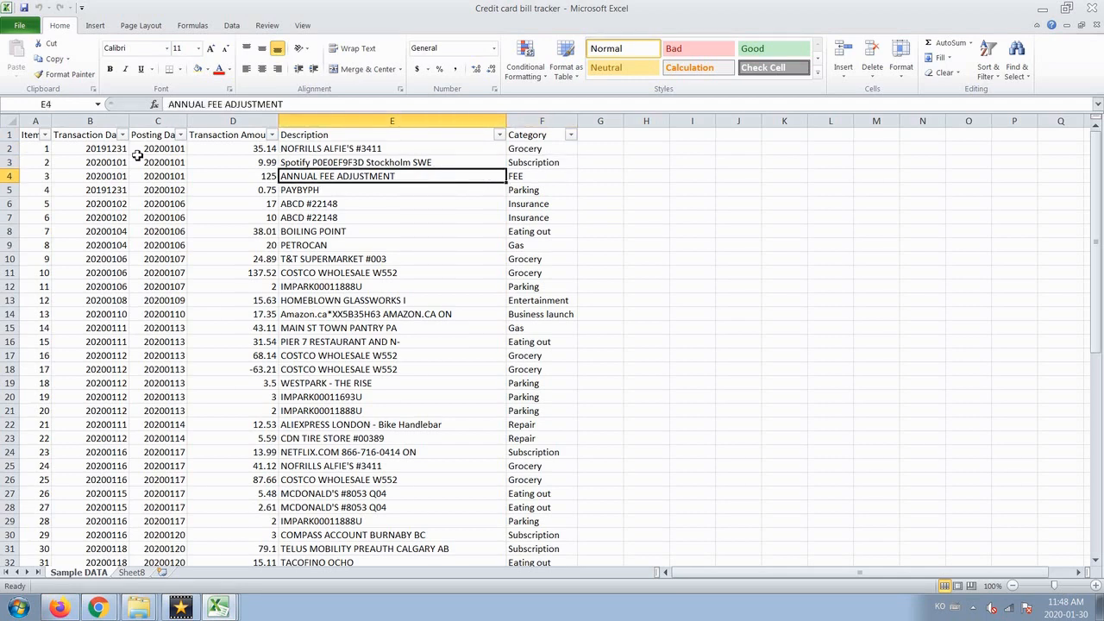
pyautogui.press('Right')
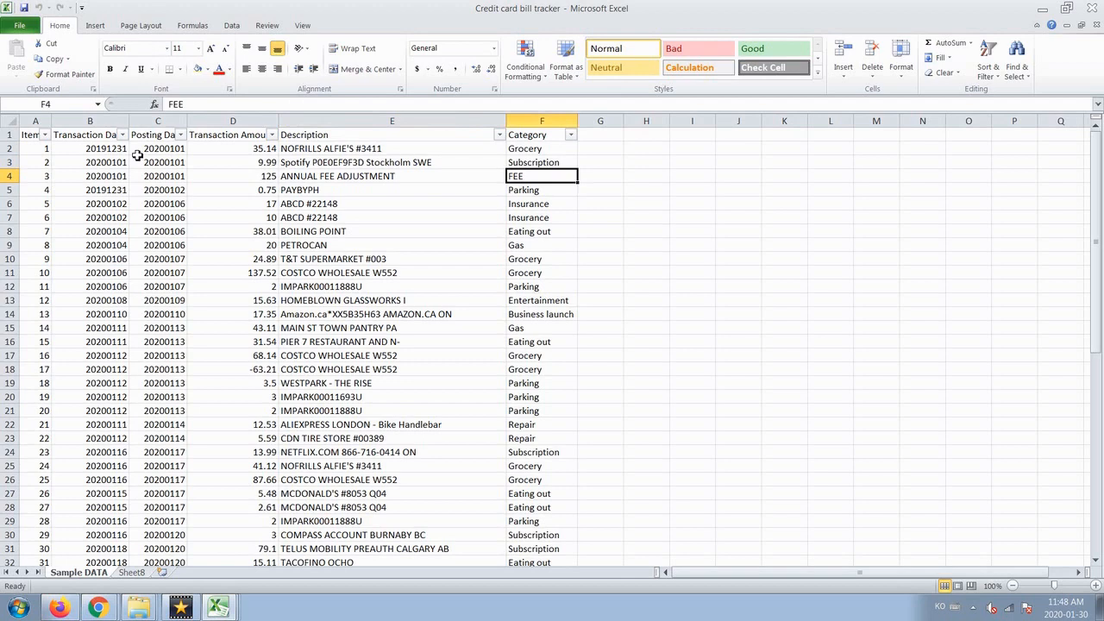
pyautogui.press('Down')
pyautogui.press('Left')
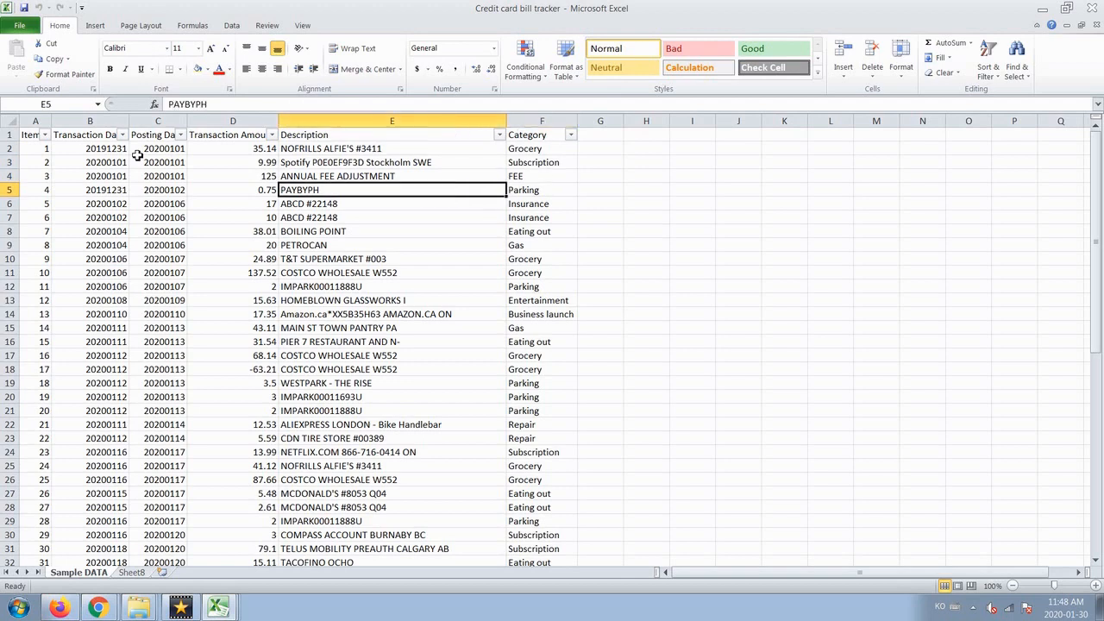
pyautogui.press('Right')
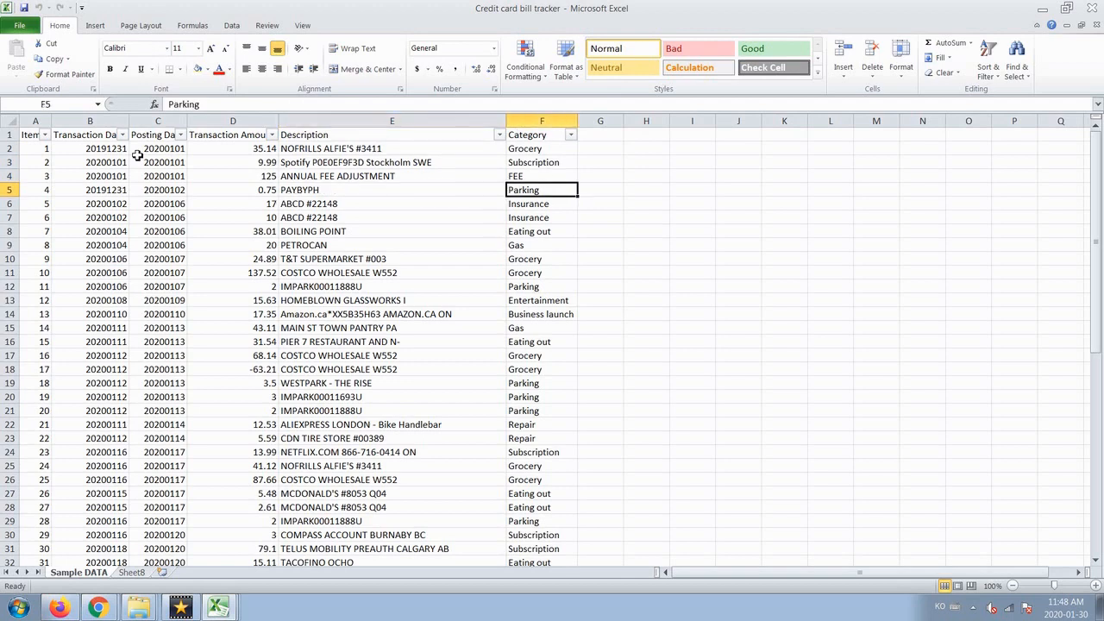
pyautogui.press('Down')
pyautogui.press('Left')
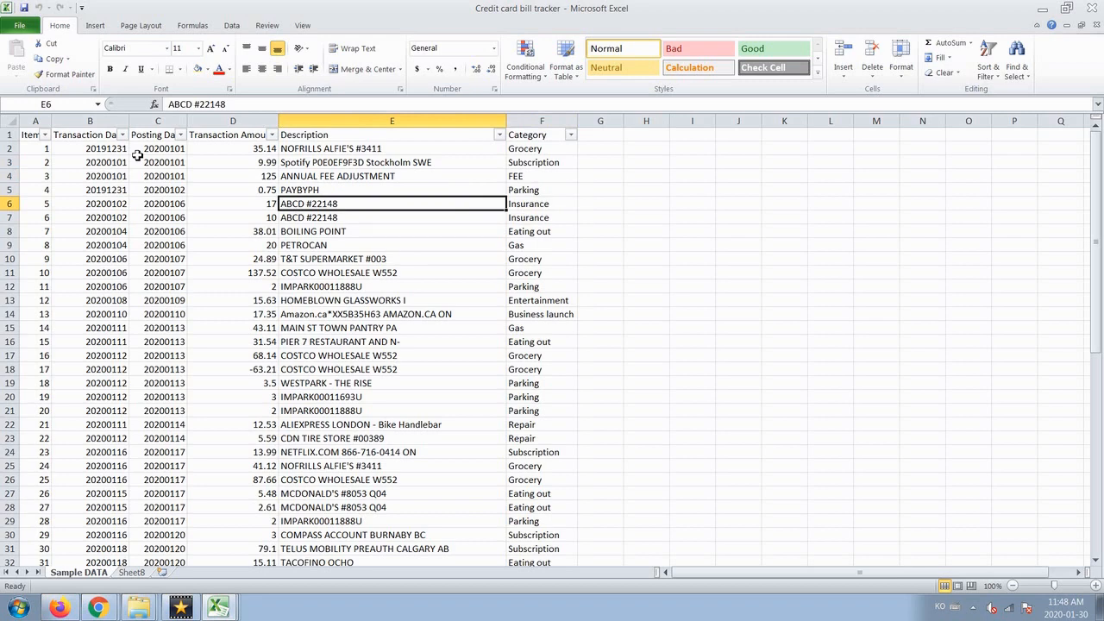
pyautogui.press('Down')
pyautogui.press('Down')
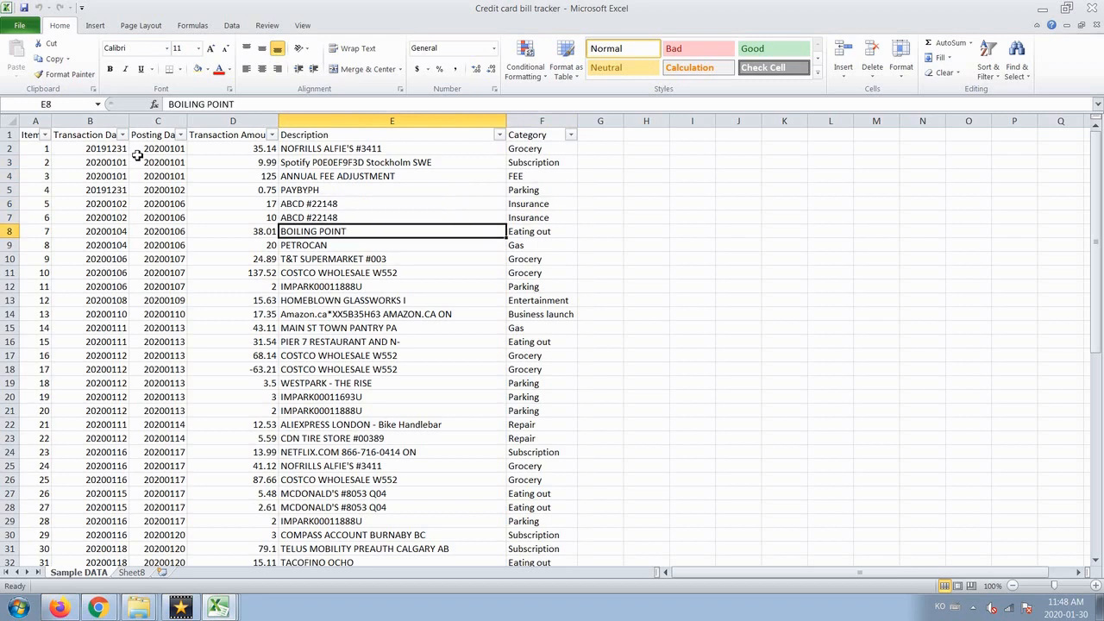
pyautogui.press('Down')
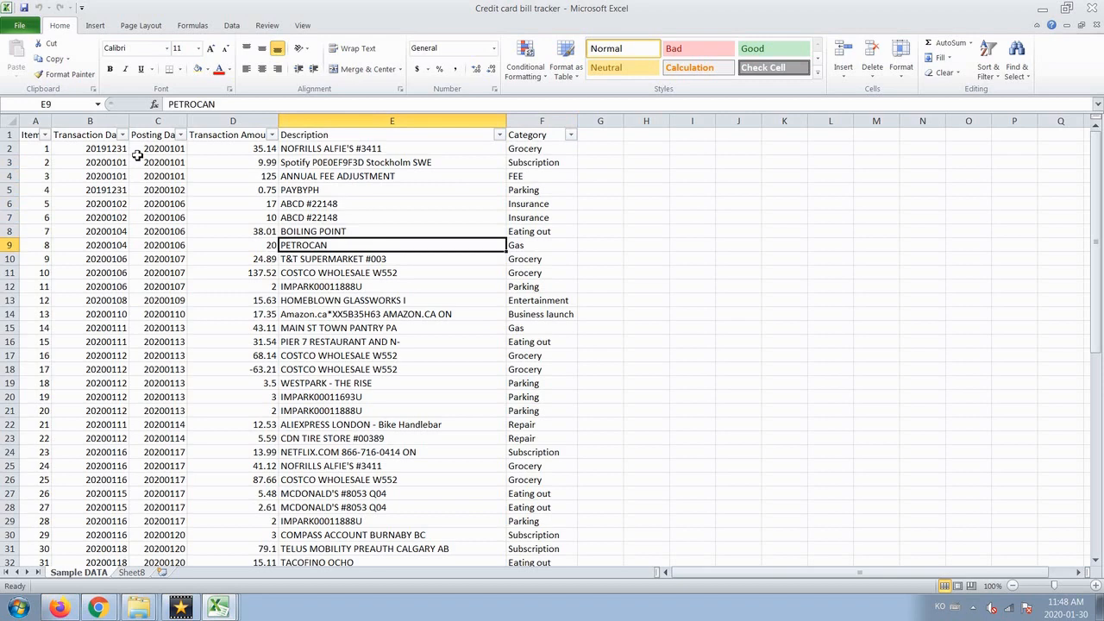
pyautogui.press('Right')
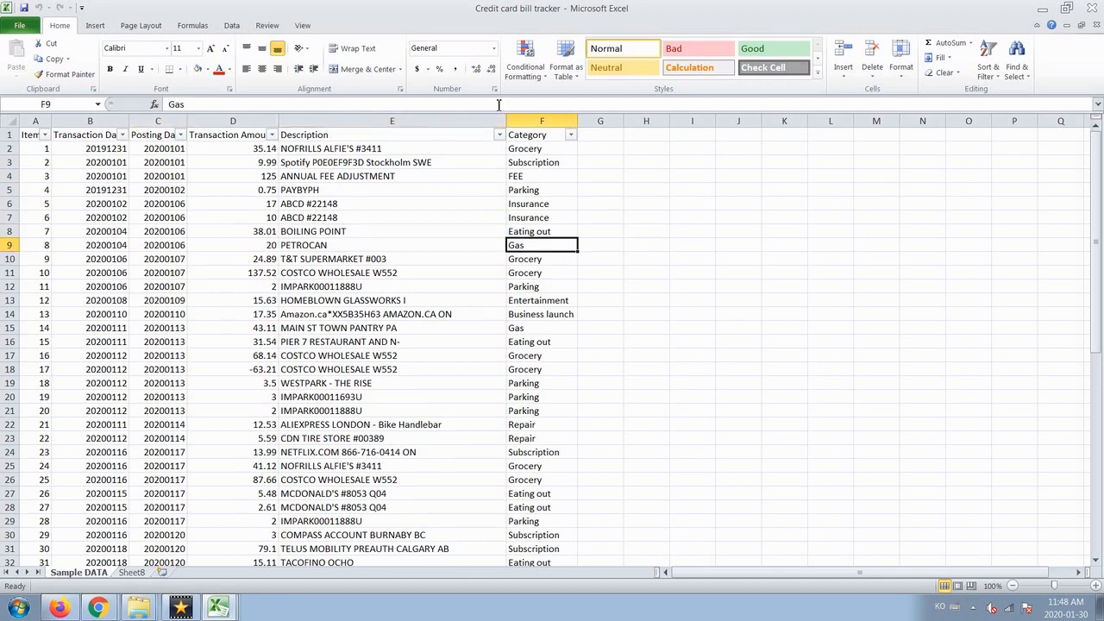
# Step: Review the list of distinct categories in the Category column's filter, without applying a filter
pyautogui.click(570, 135)
pyautogui.scroll(-1, 566, 292)
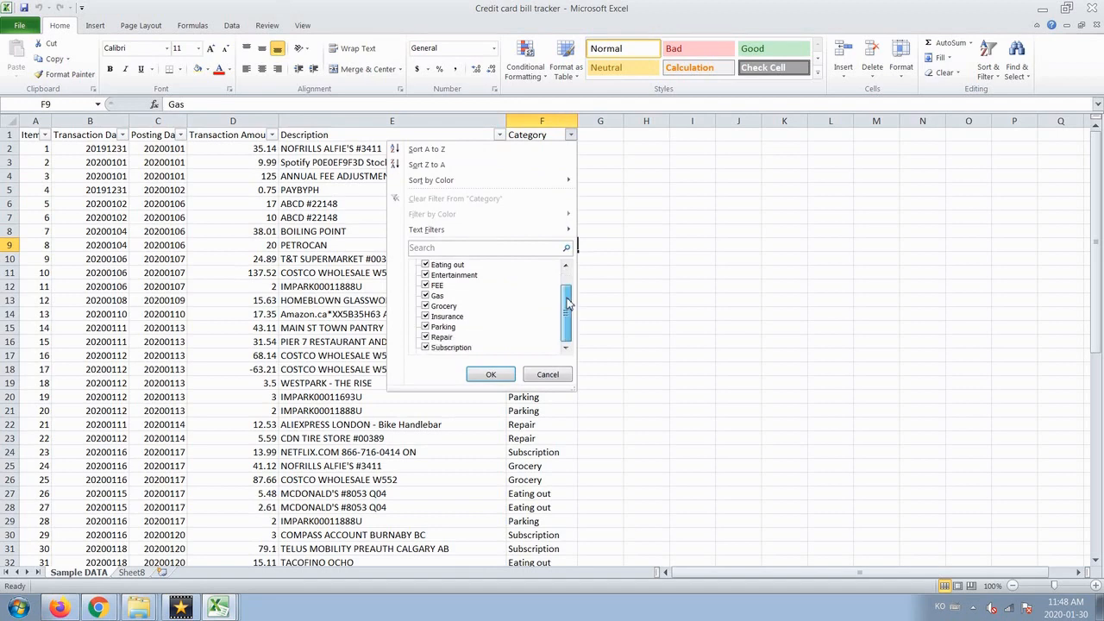
pyautogui.click(565, 264)
pyautogui.press('Escape')
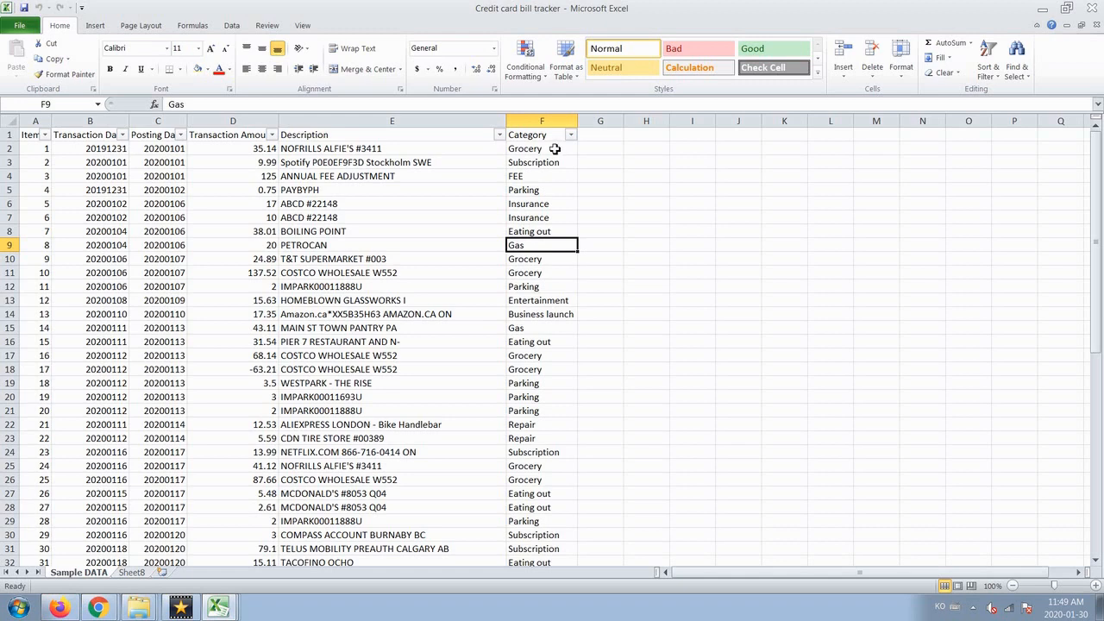
pyautogui.click(30, 137)
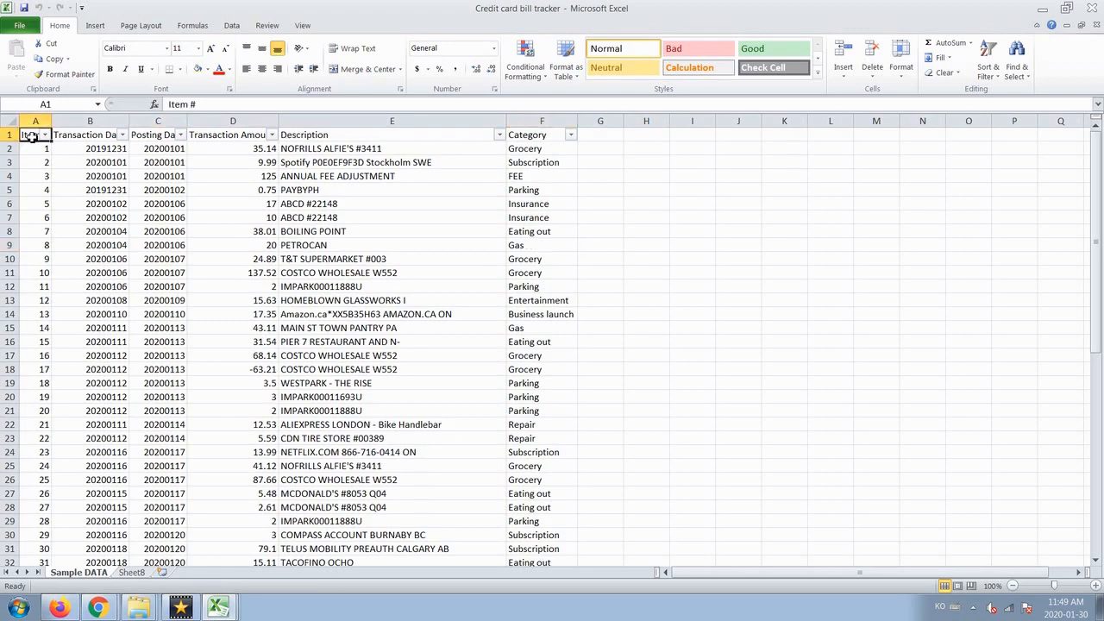
pyautogui.hotkey('ctrl', 'shift', 'Right')
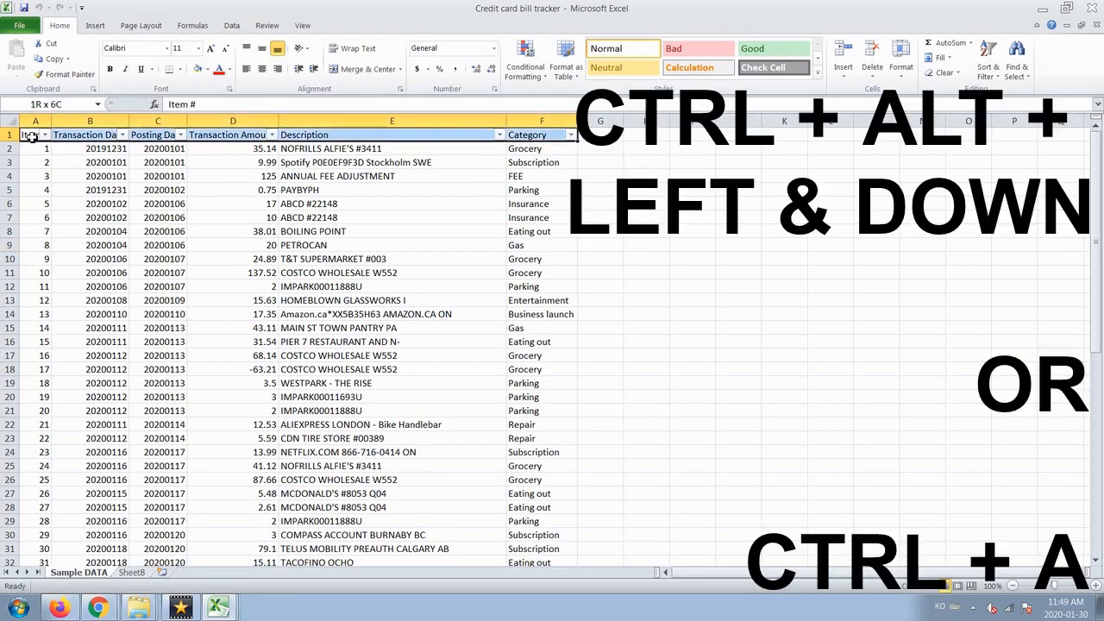
pyautogui.hotkey('ctrl', 'shift', 'Down')
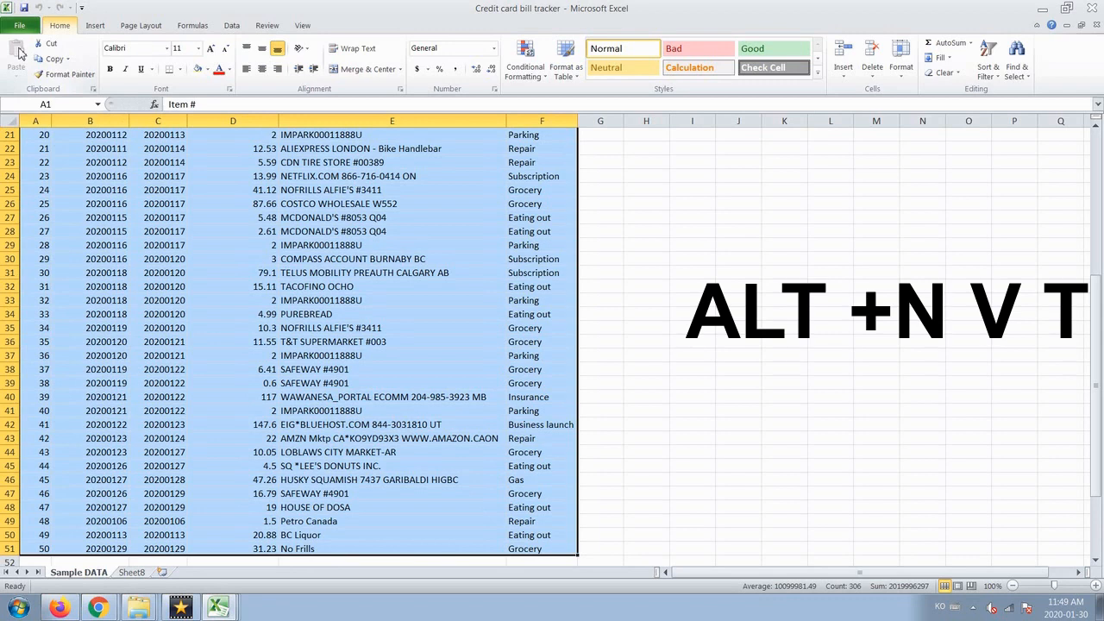
pyautogui.hotkey('alt', 'n')
pyautogui.press('v')
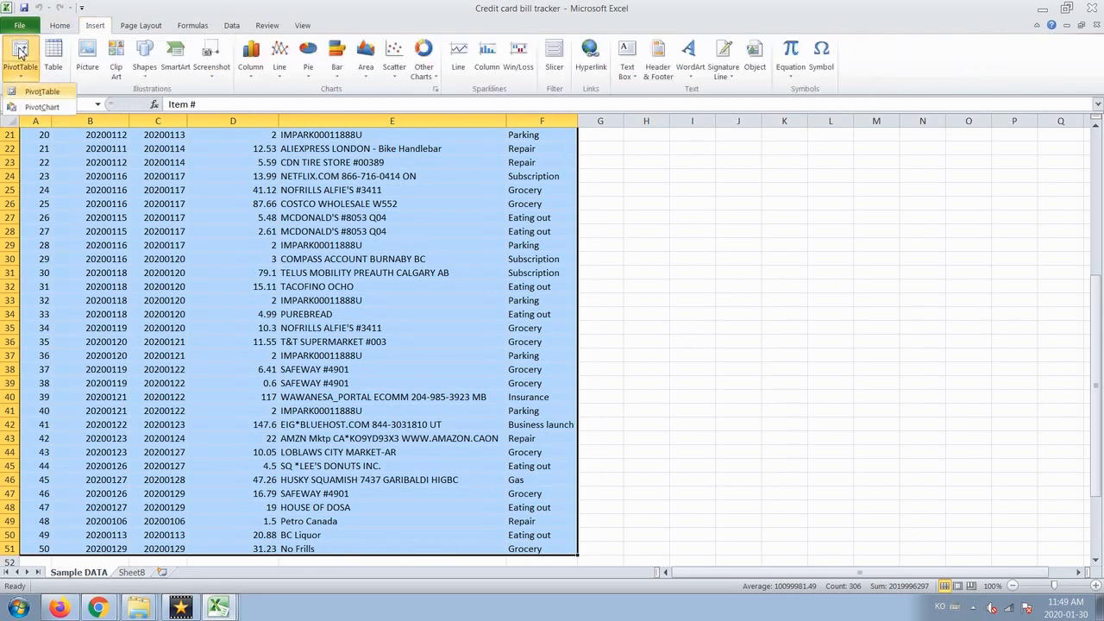
pyautogui.press('t')
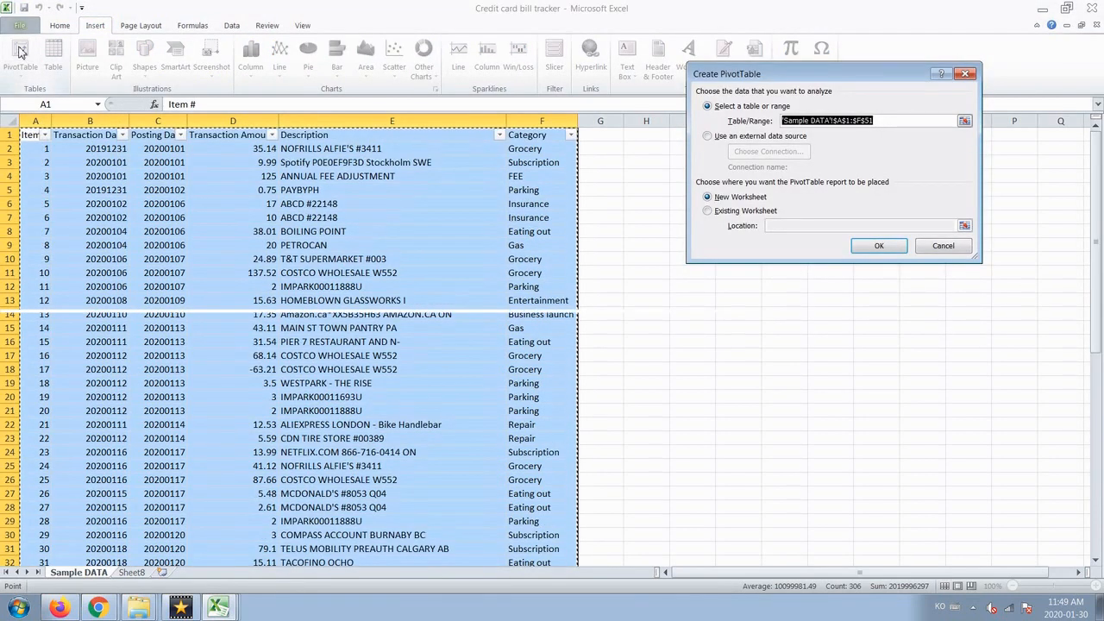
pyautogui.press('Escape')
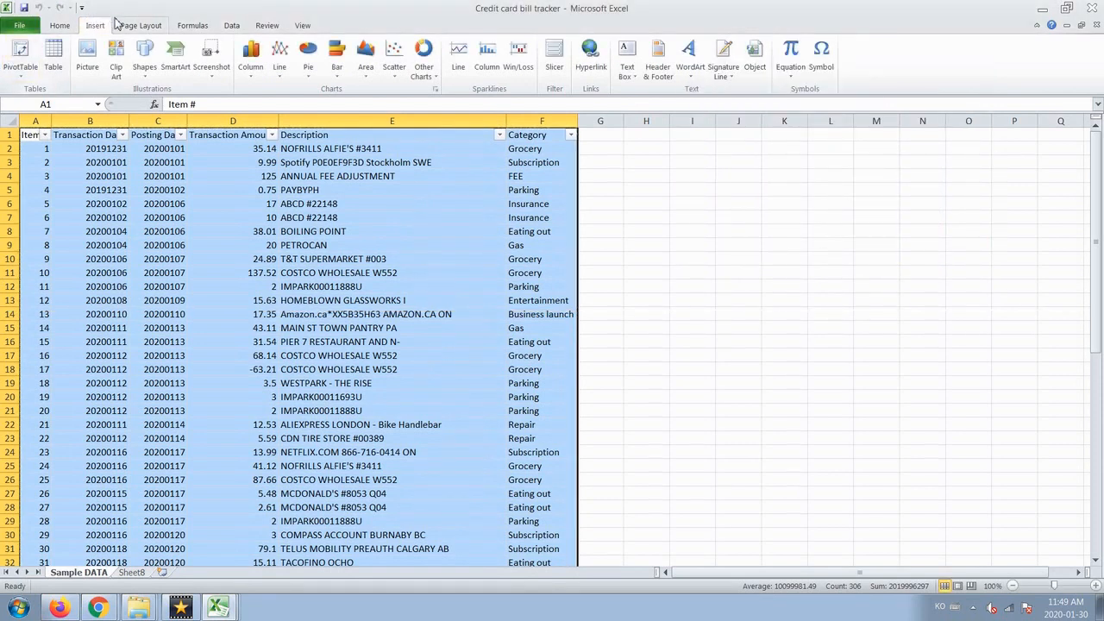
pyautogui.click(69, 28)
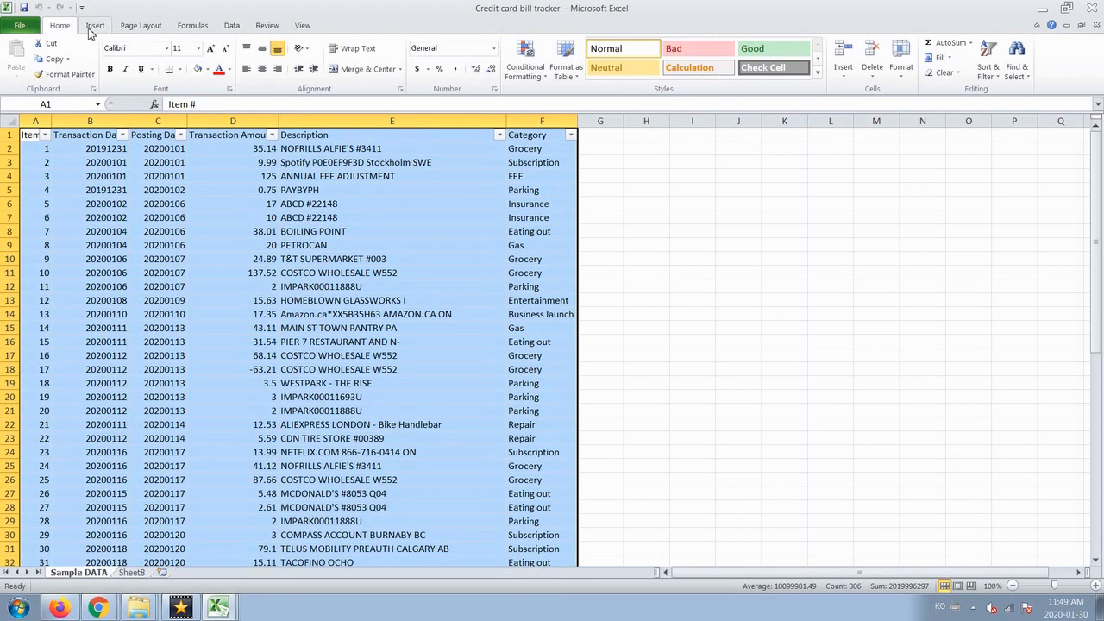
pyautogui.click(91, 27)
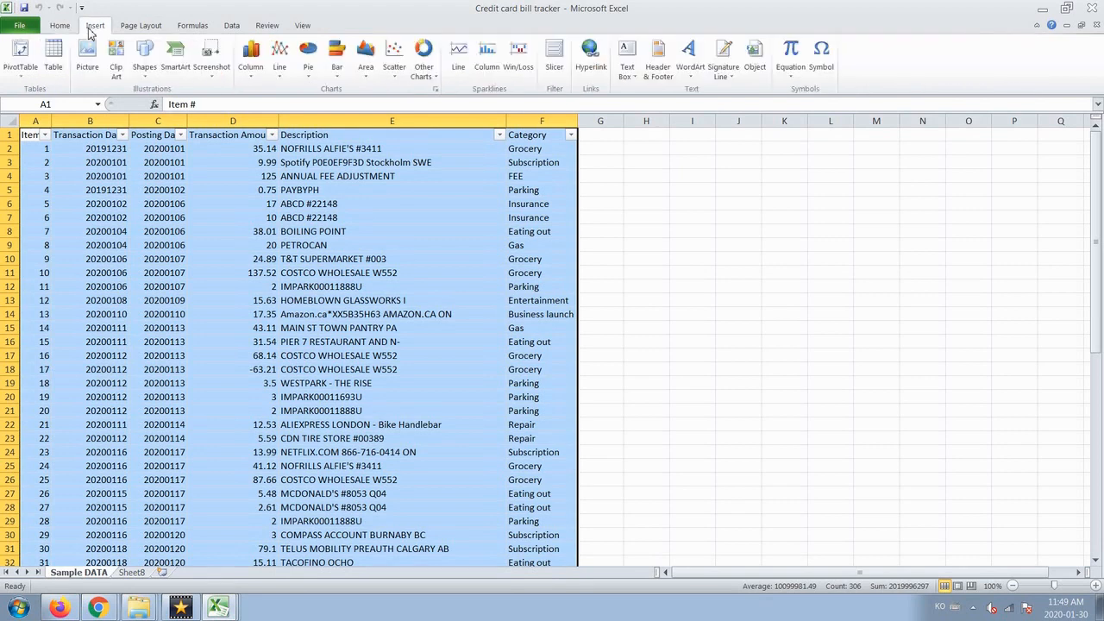
pyautogui.click(20, 74)
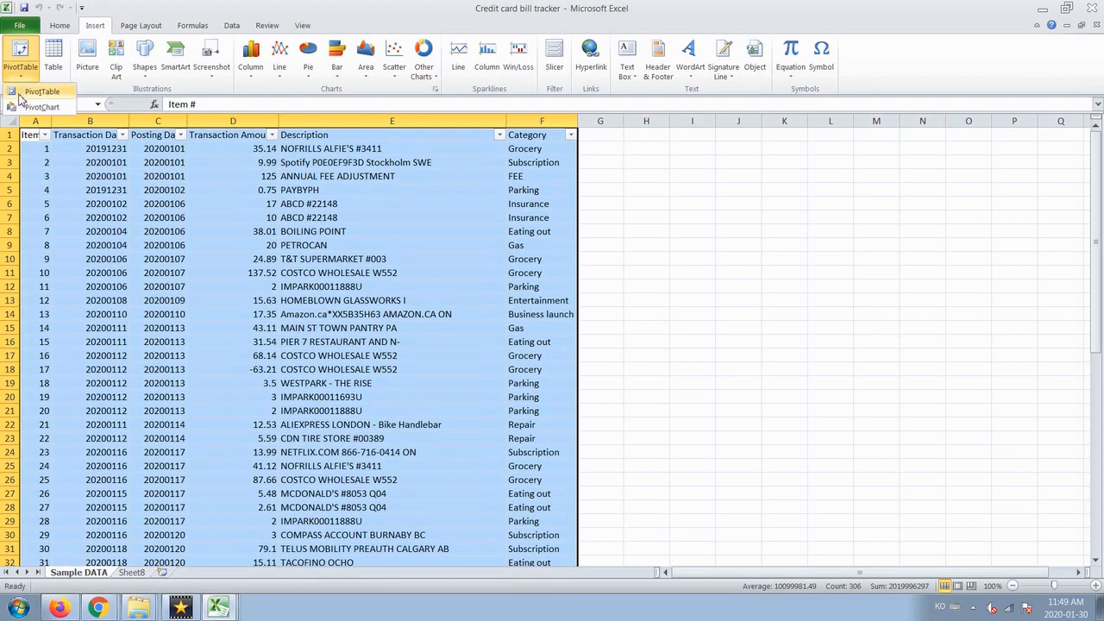
pyautogui.click(58, 149)
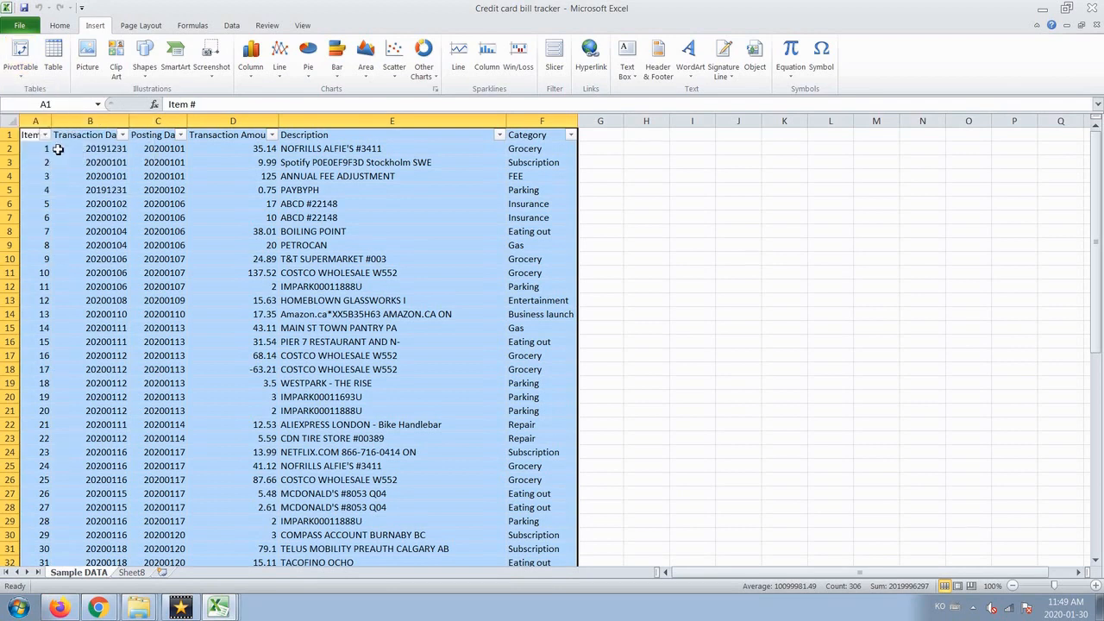
pyautogui.click(58, 148)
# Step: Create a PivotTable on a new worksheet from the Sample DATA range A1:F51
pyautogui.click(29, 138)
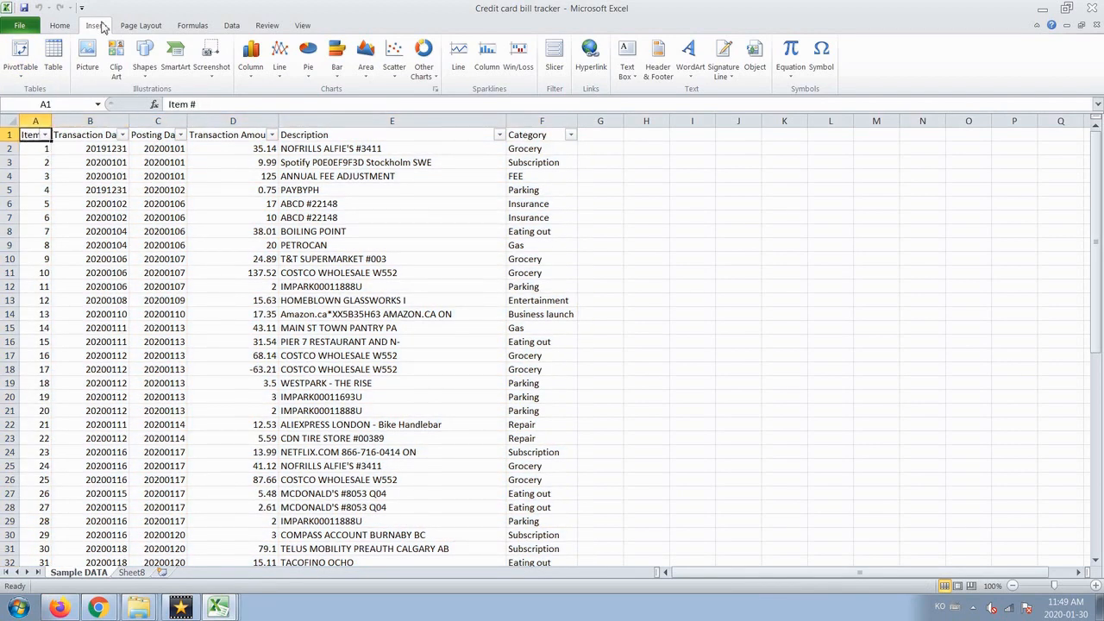
pyautogui.click(20, 51)
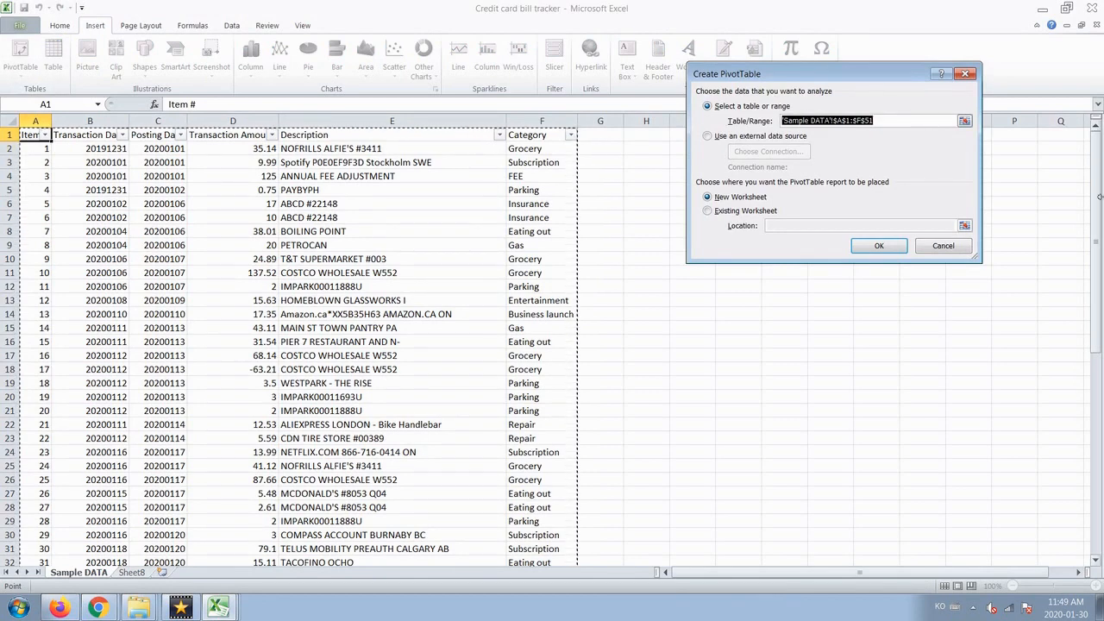
pyautogui.moveTo(1096, 185)
pyautogui.mouseDown()
pyautogui.moveTo(1096, 410)
pyautogui.moveTo(1096, 183)
pyautogui.mouseUp()
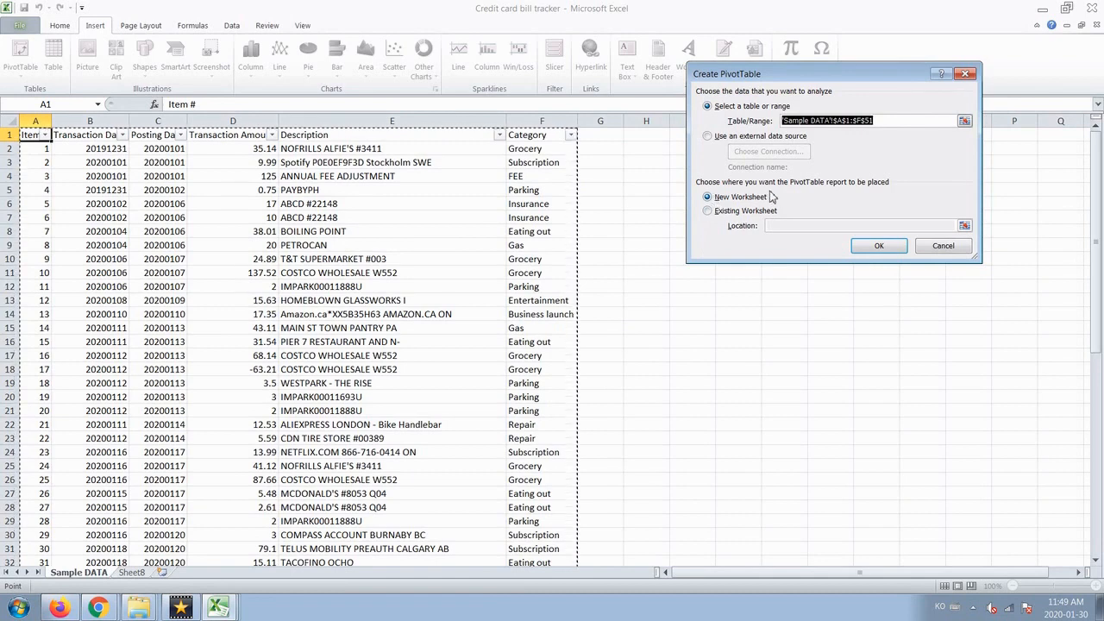
pyautogui.click(883, 250)
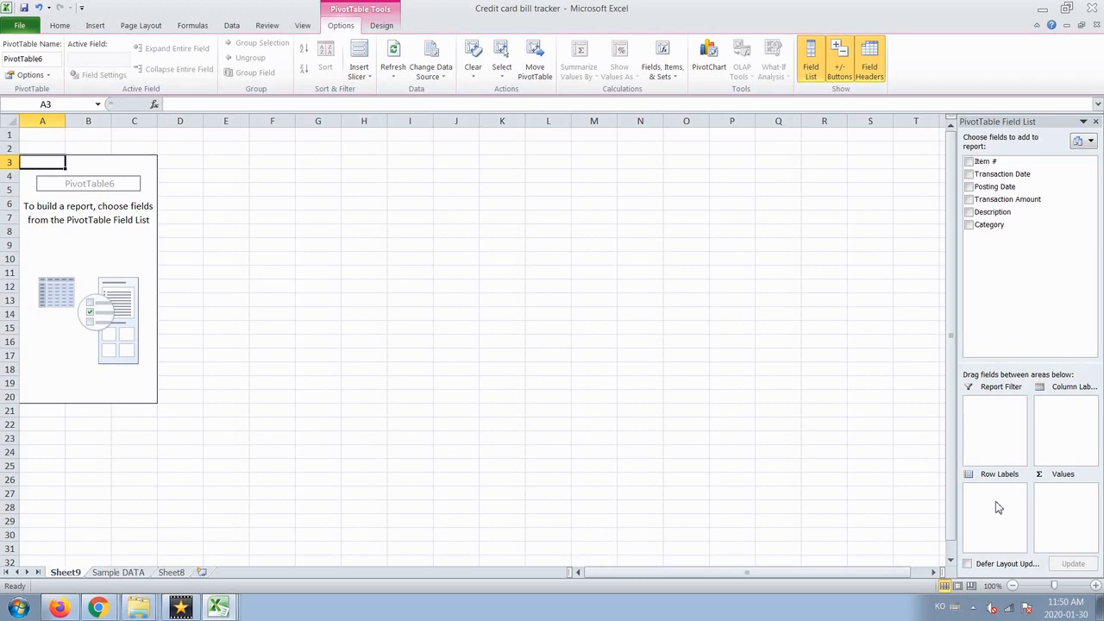
# Step: Check the Category column in Sample DATA and add the Category field to the PivotTable's row labels on Sheet9
pyautogui.click(118, 572)
pyautogui.click(545, 138)
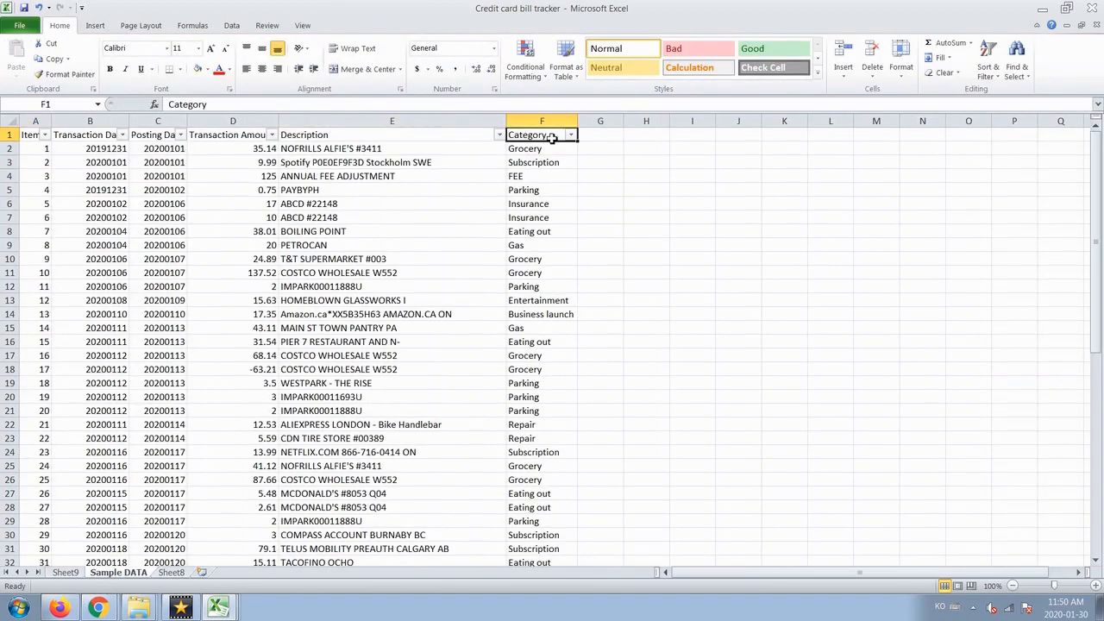
pyautogui.click(534, 163)
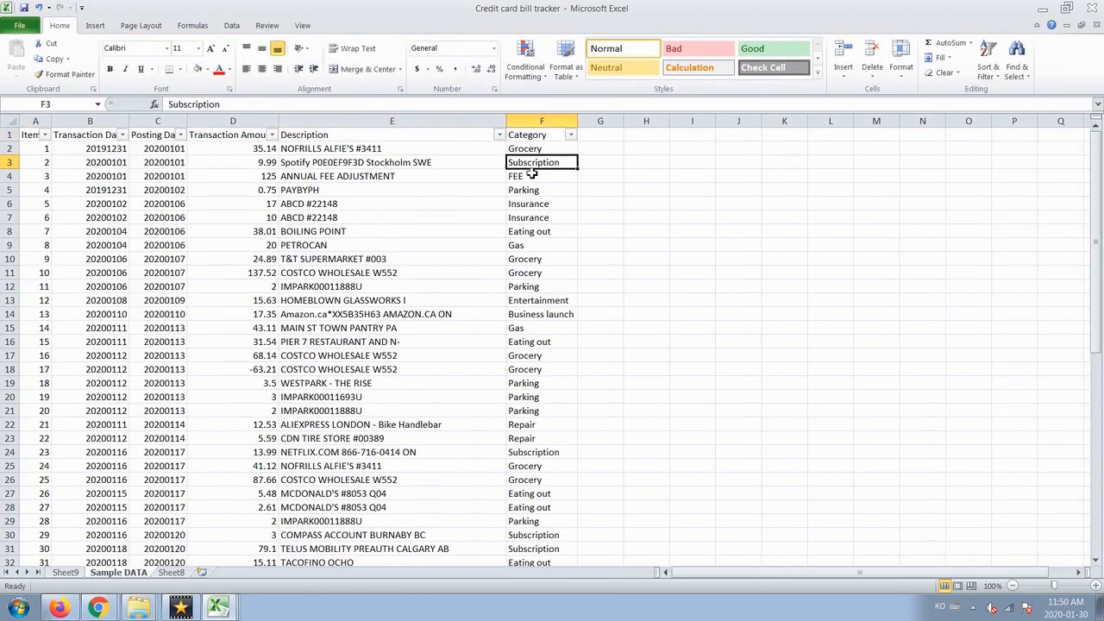
pyautogui.click(65, 573)
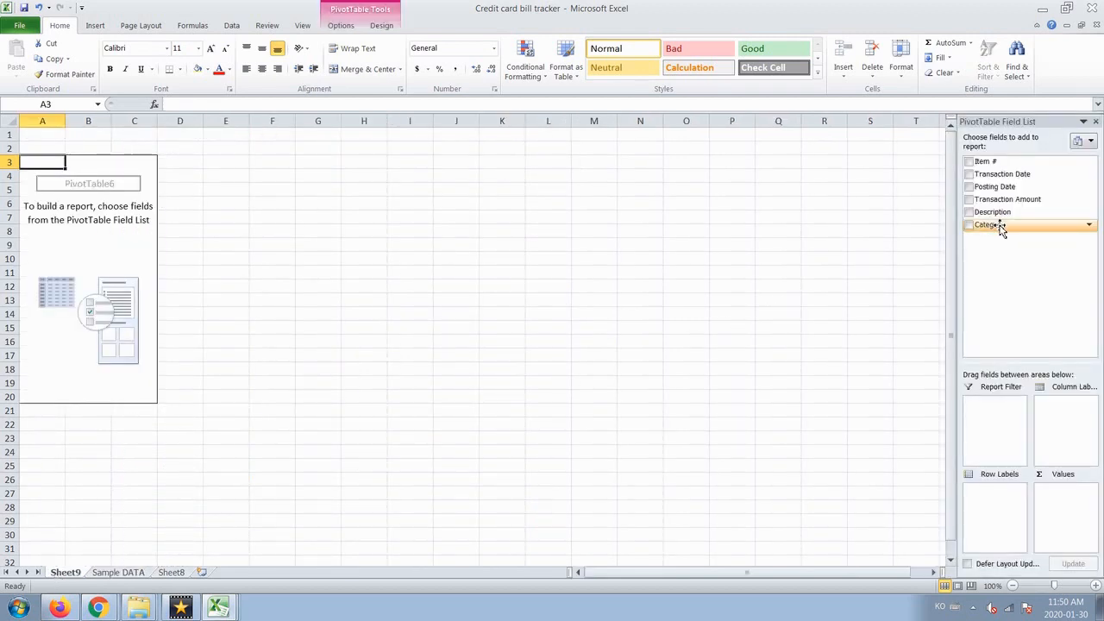
pyautogui.moveTo(1001, 228); pyautogui.dragTo(1003, 508)
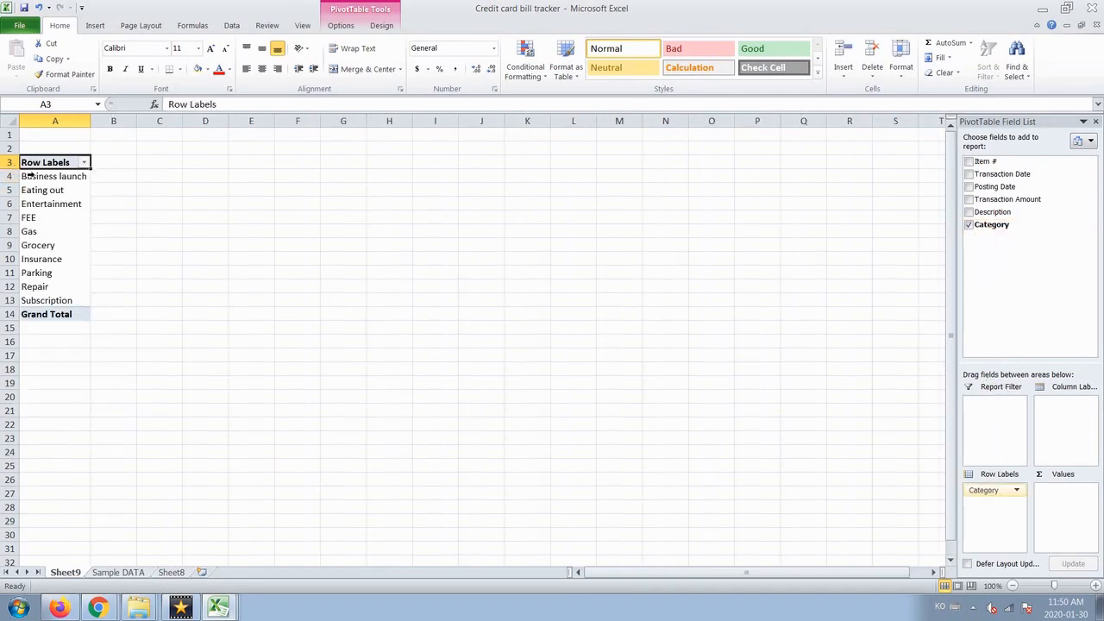
pyautogui.moveTo(29, 175); pyautogui.dragTo(31, 298)
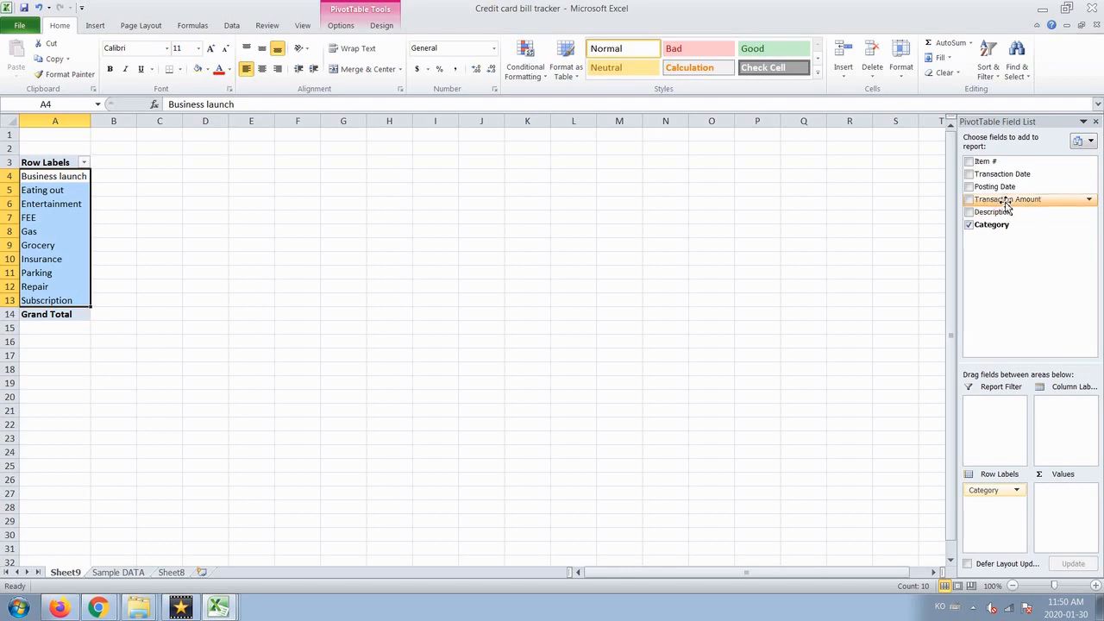
# Step: Add Transaction Amount to the PivotTable's values and apply the dollar Accounting format to column B
pyautogui.moveTo(1006, 204); pyautogui.dragTo(1070, 498)
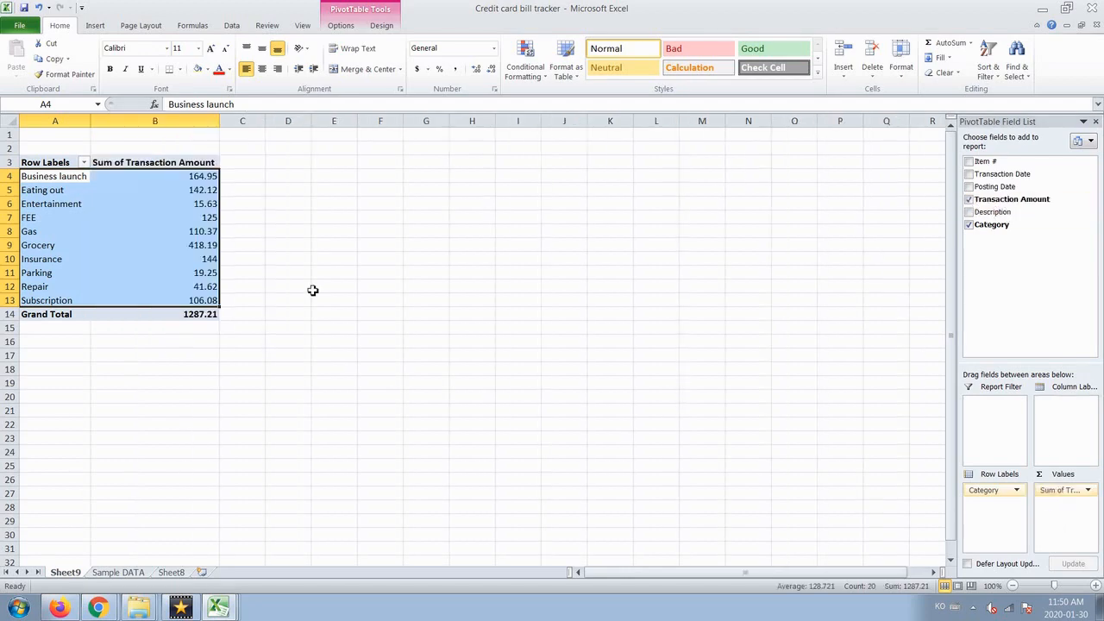
pyautogui.click(189, 126)
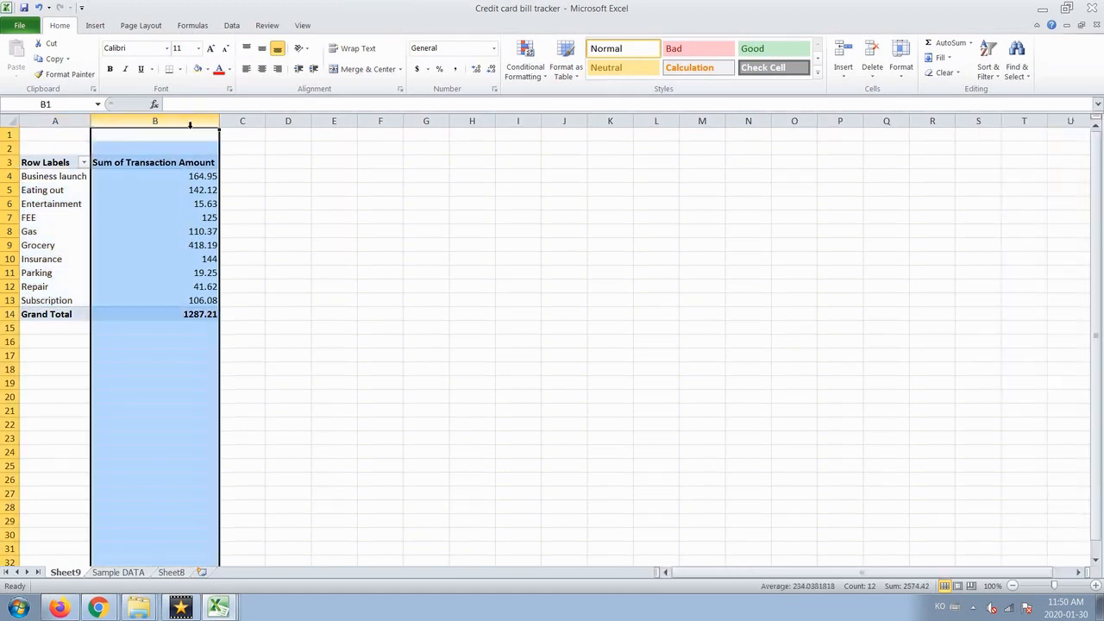
pyautogui.click(418, 69)
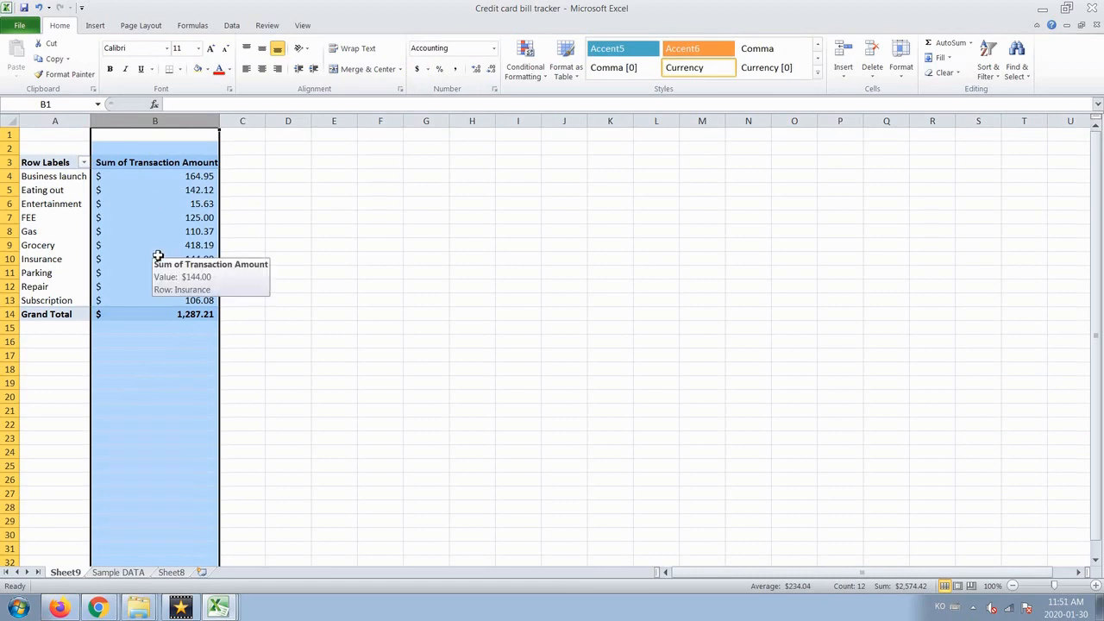
pyautogui.click(173, 217)
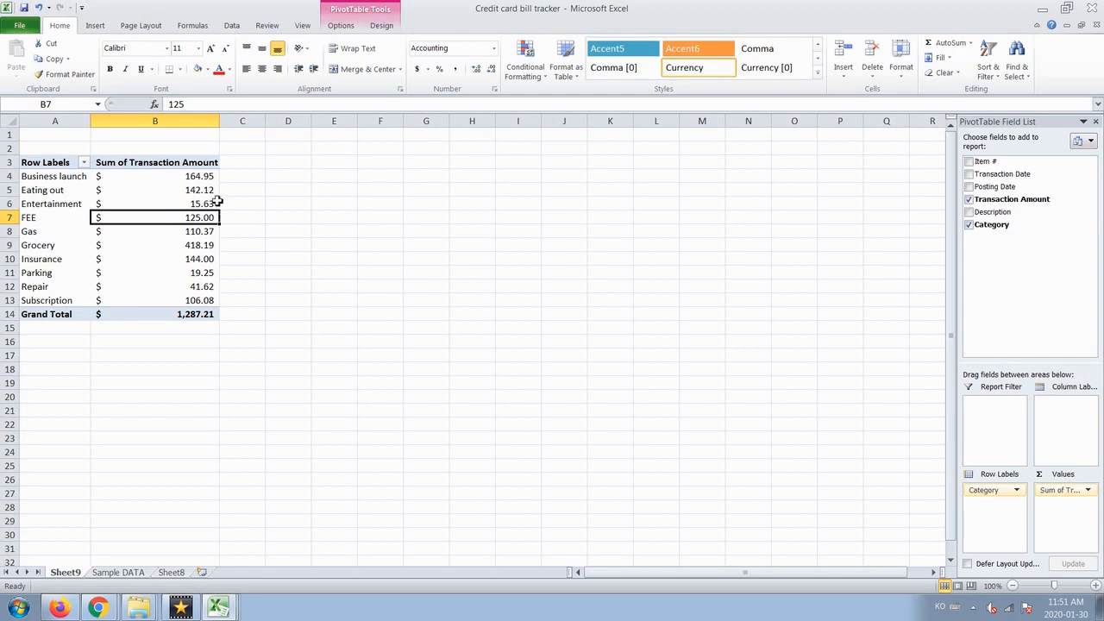
# Step: Examine the Grocery row's amount and compare it with the other category amounts and the grand total
pyautogui.moveTo(199, 245); pyautogui.dragTo(82, 246)
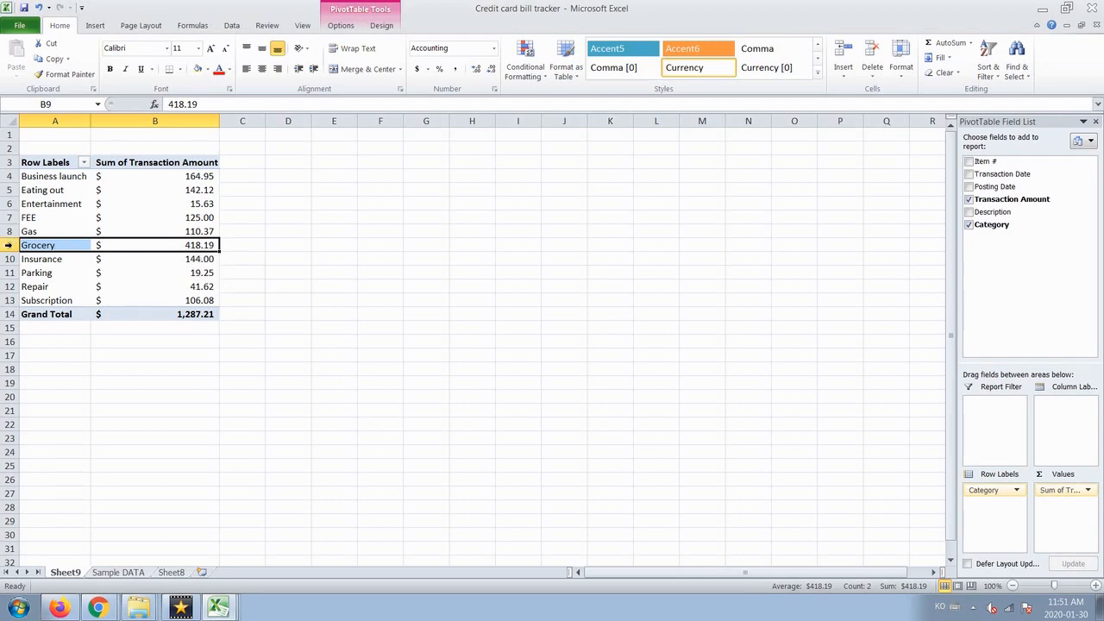
pyautogui.click(8, 245)
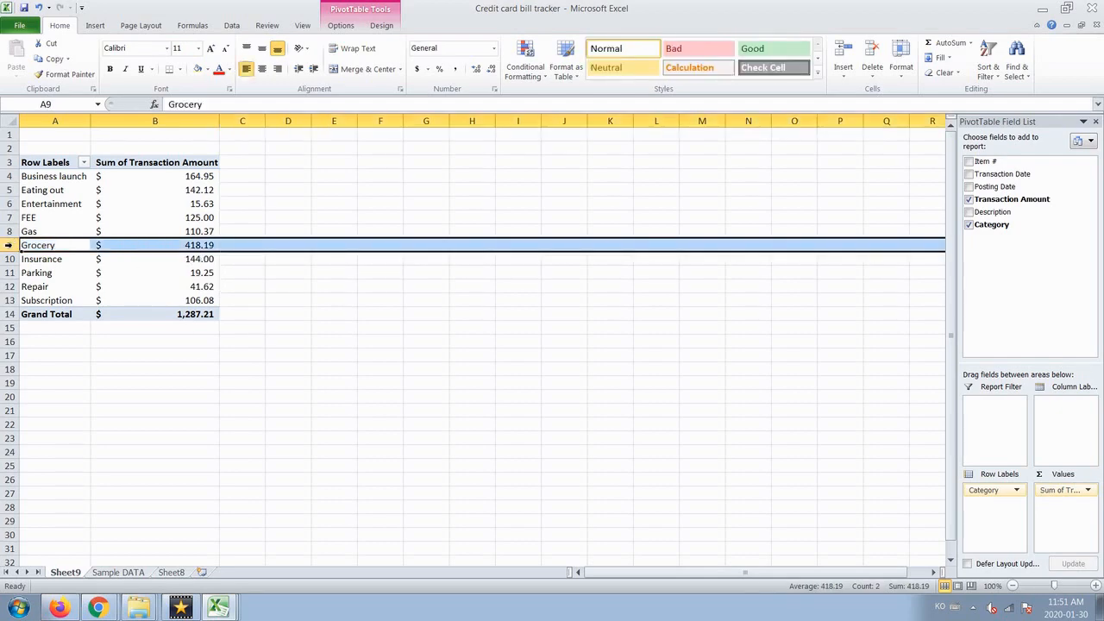
pyautogui.click(210, 246)
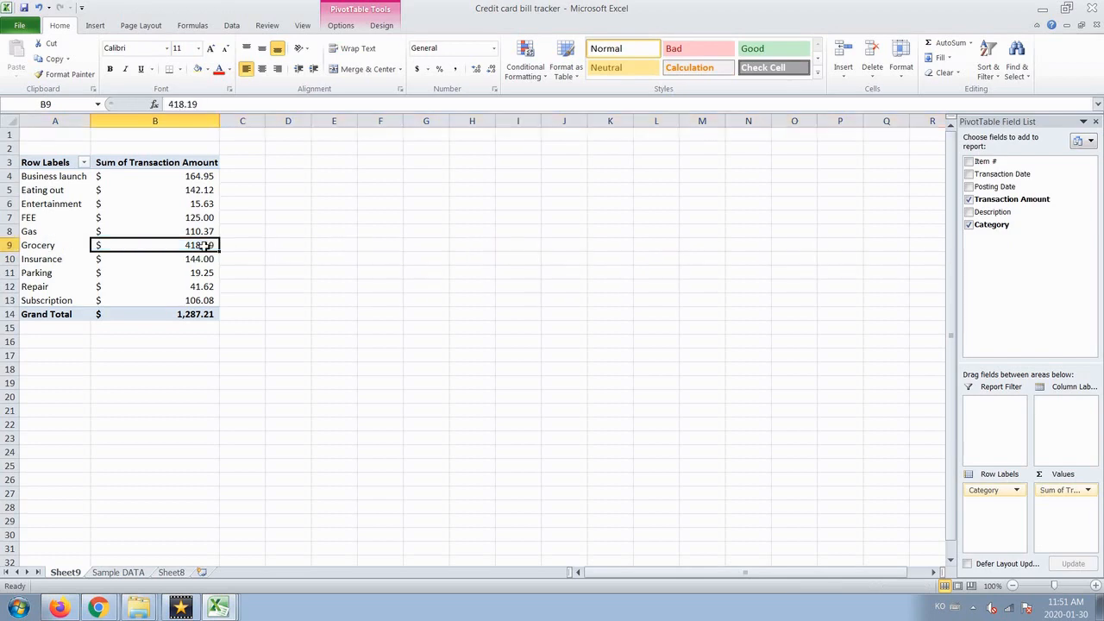
pyautogui.click(196, 178)
pyautogui.moveTo(196, 177); pyautogui.dragTo(202, 313)
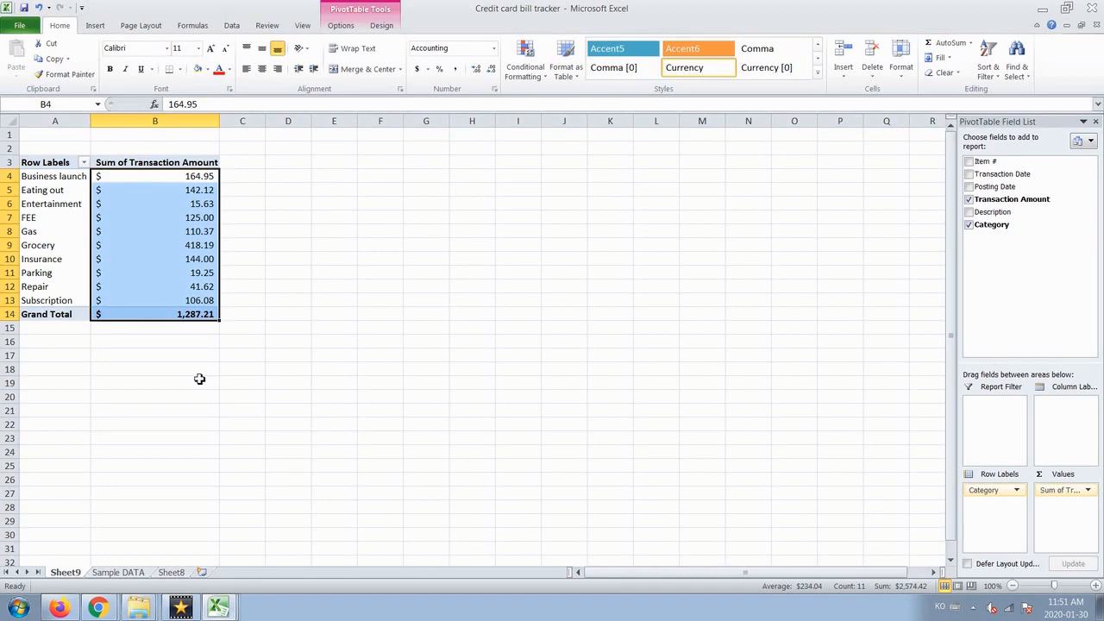
pyautogui.click(191, 274)
# Step: Add Transaction Amount to the PivotTable's values a second time and apply the dollar Accounting format to columns B and C
pyautogui.moveTo(1048, 200); pyautogui.dragTo(1049, 523)
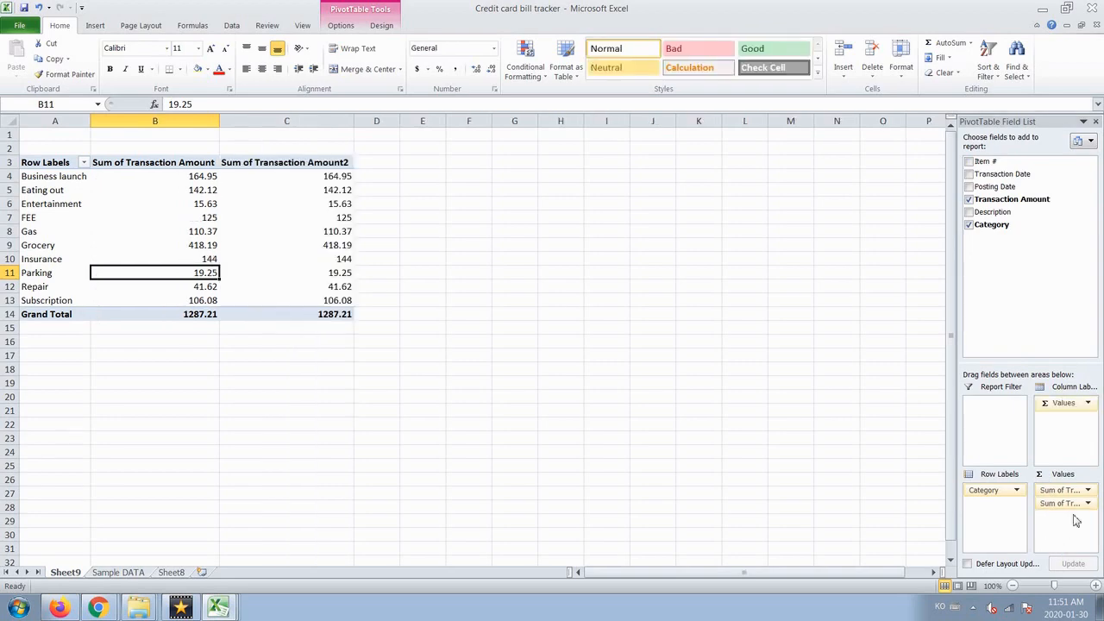
pyautogui.moveTo(163, 121); pyautogui.dragTo(251, 123)
pyautogui.click(417, 70)
pyautogui.click(323, 205)
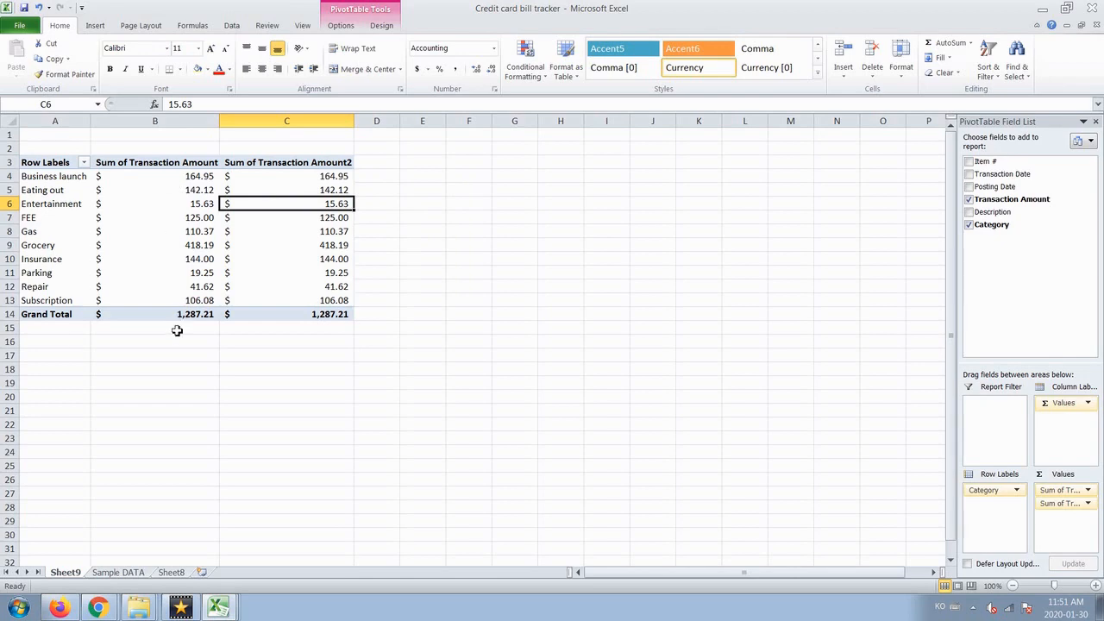
# Step: Show the values of Sum of Transaction Amount2 as % of Grand Total
pyautogui.click(330, 176)
pyautogui.rightClick(330, 176)
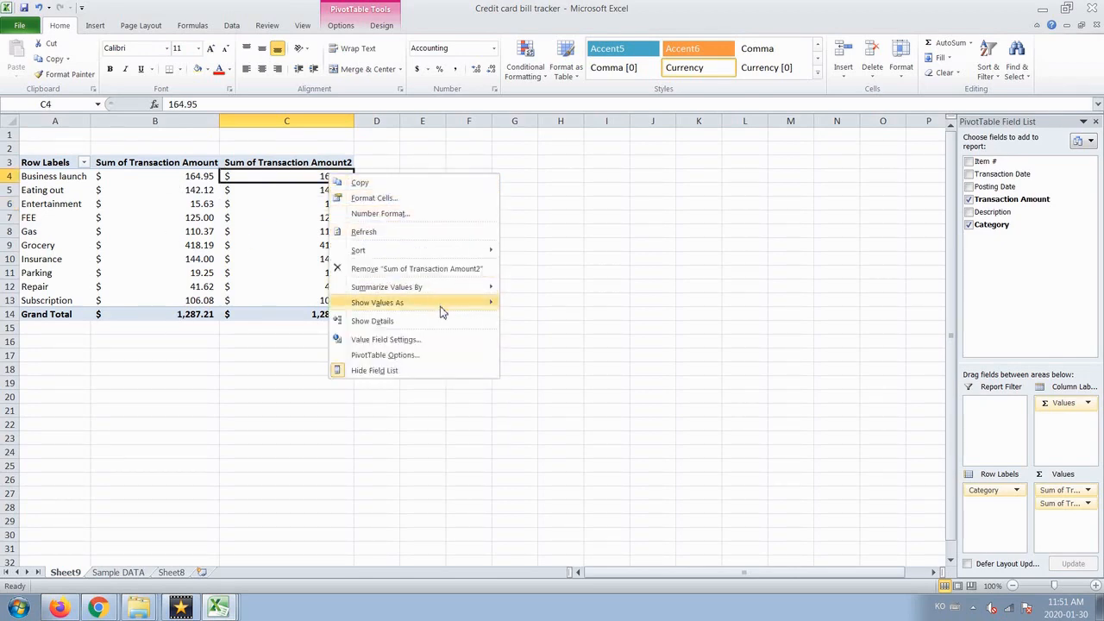
pyautogui.moveTo(442, 308)
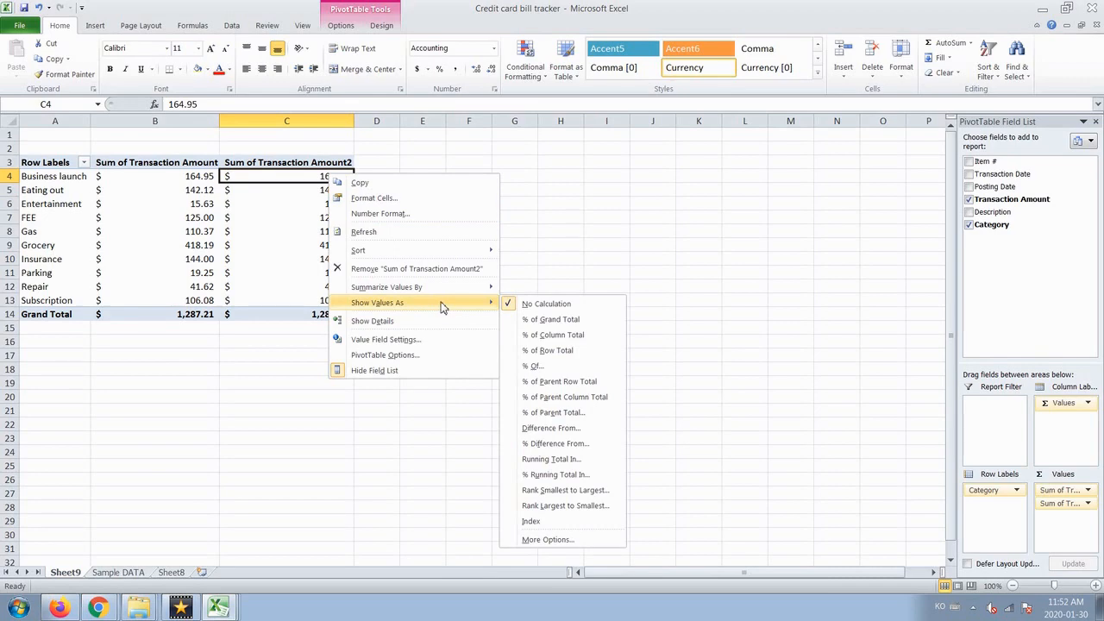
pyautogui.click(602, 323)
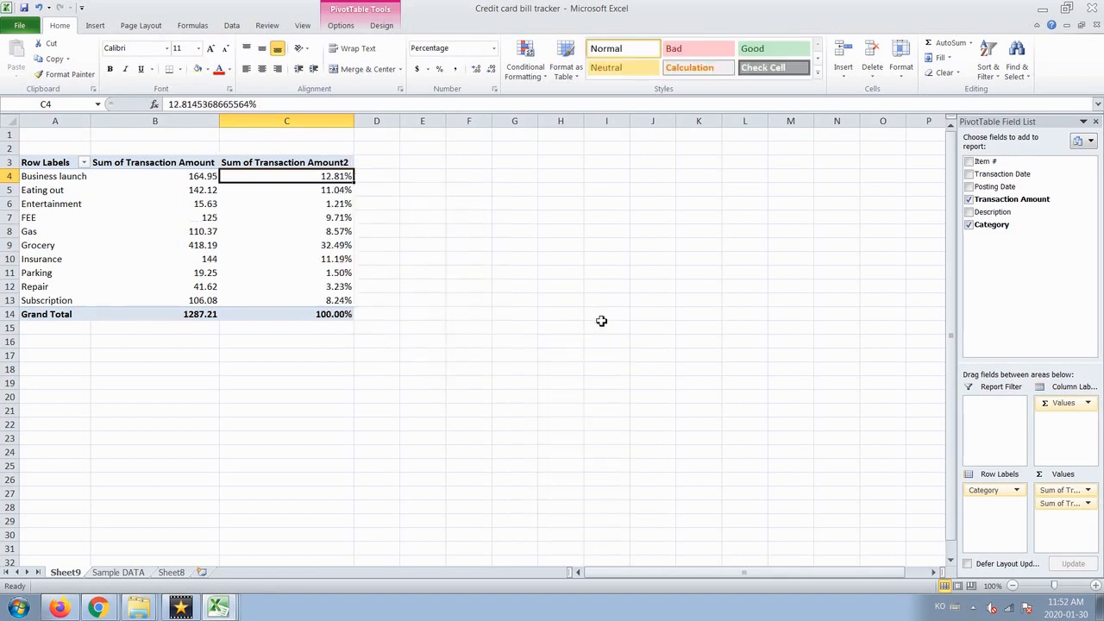
# Step: Compare each category's amount with its percentage of the grand total in the PivotTable
pyautogui.click(185, 321)
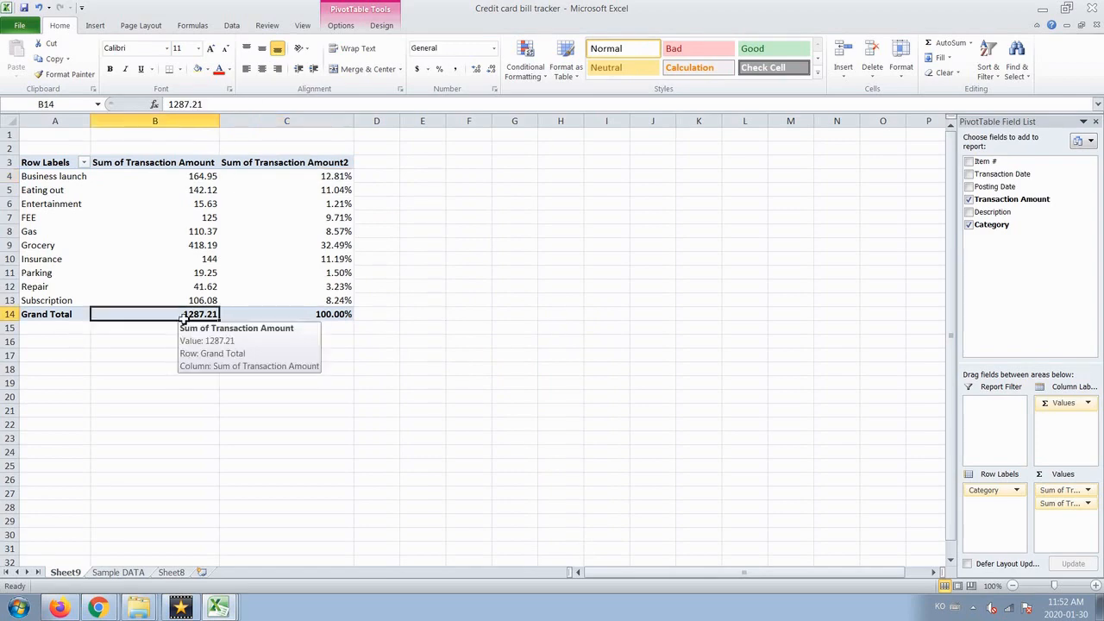
pyautogui.click(330, 317)
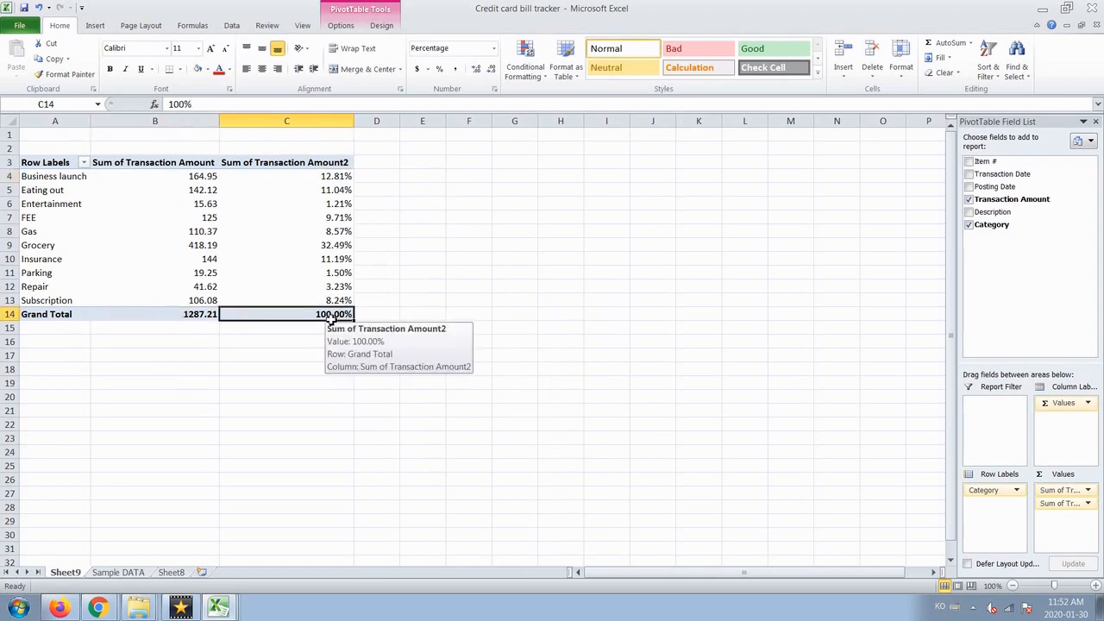
pyautogui.click(198, 248)
pyautogui.click(315, 252)
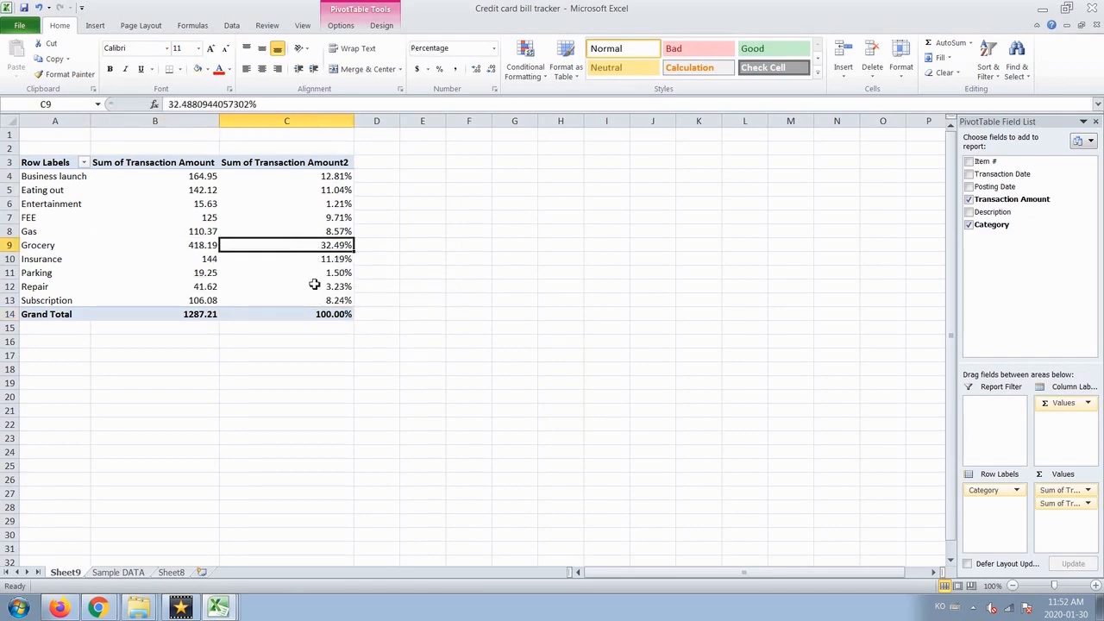
pyautogui.moveTo(320, 178); pyautogui.dragTo(309, 313)
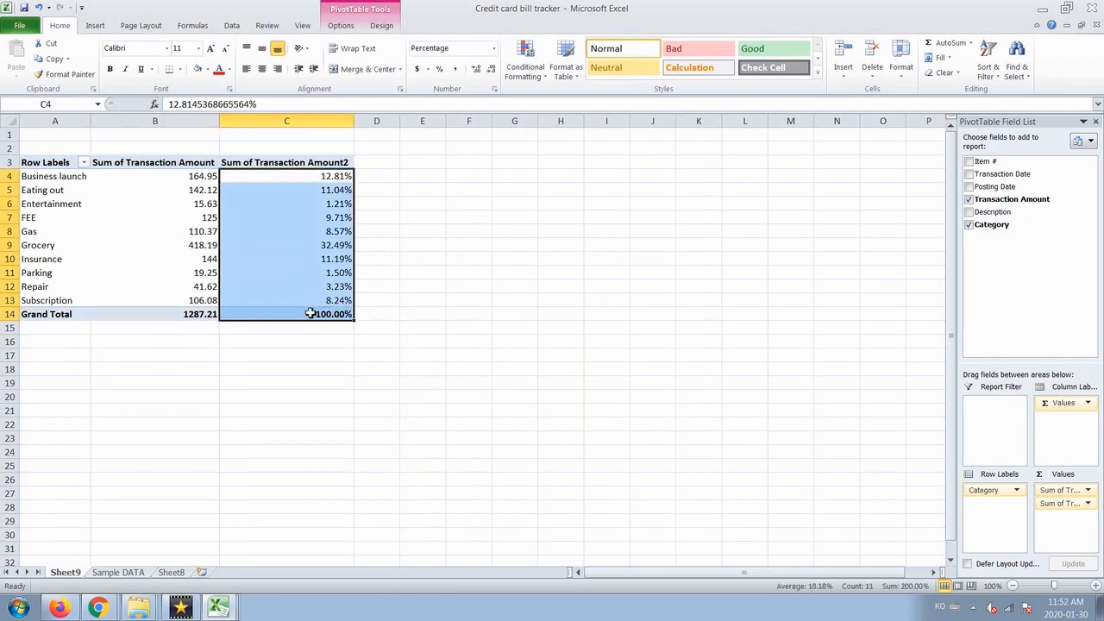
pyautogui.click(330, 248)
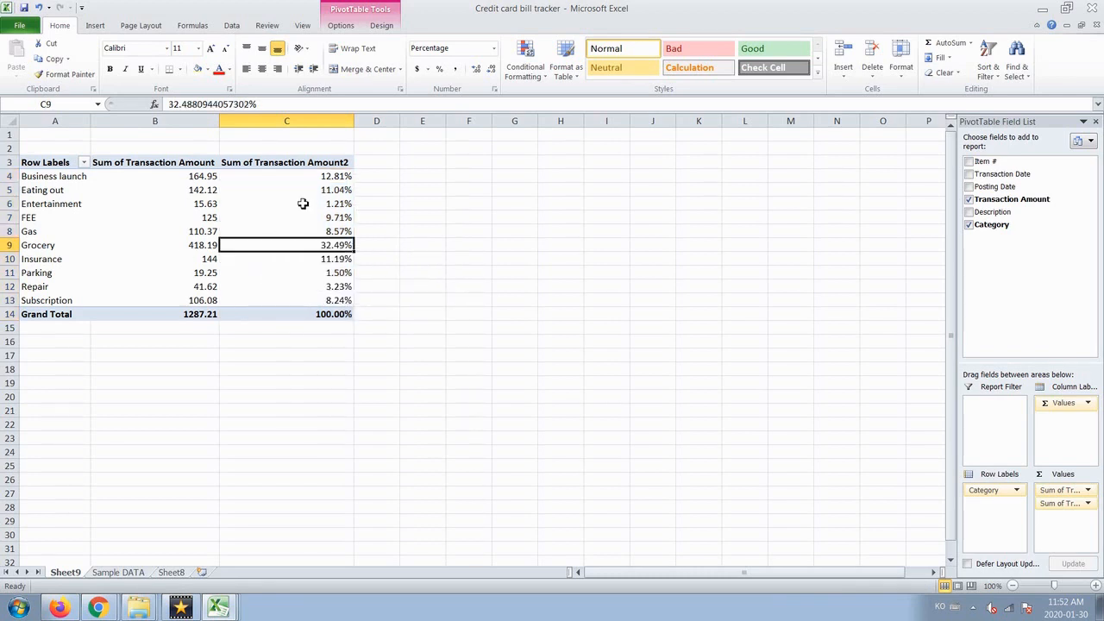
pyautogui.moveTo(297, 179); pyautogui.dragTo(298, 189)
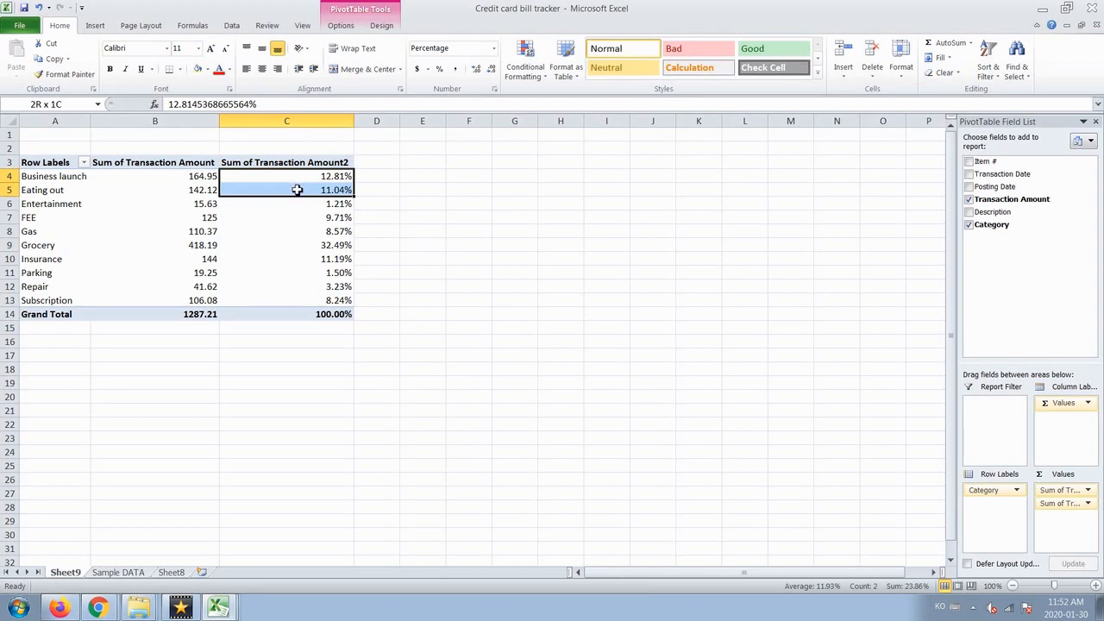
pyautogui.moveTo(288, 216); pyautogui.dragTo(290, 227)
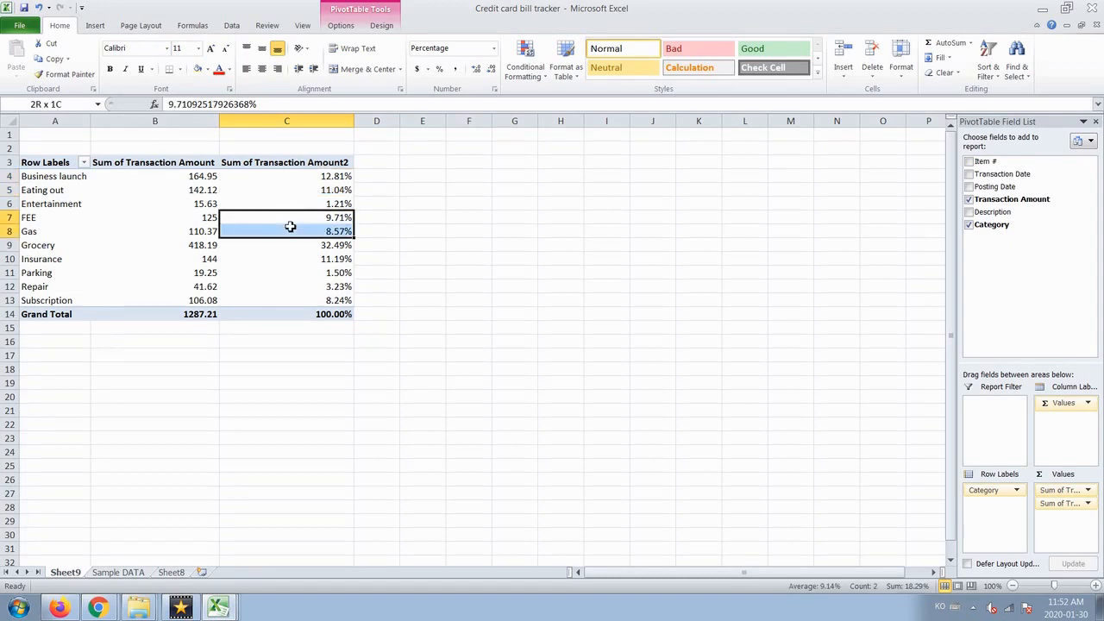
pyautogui.click(283, 299)
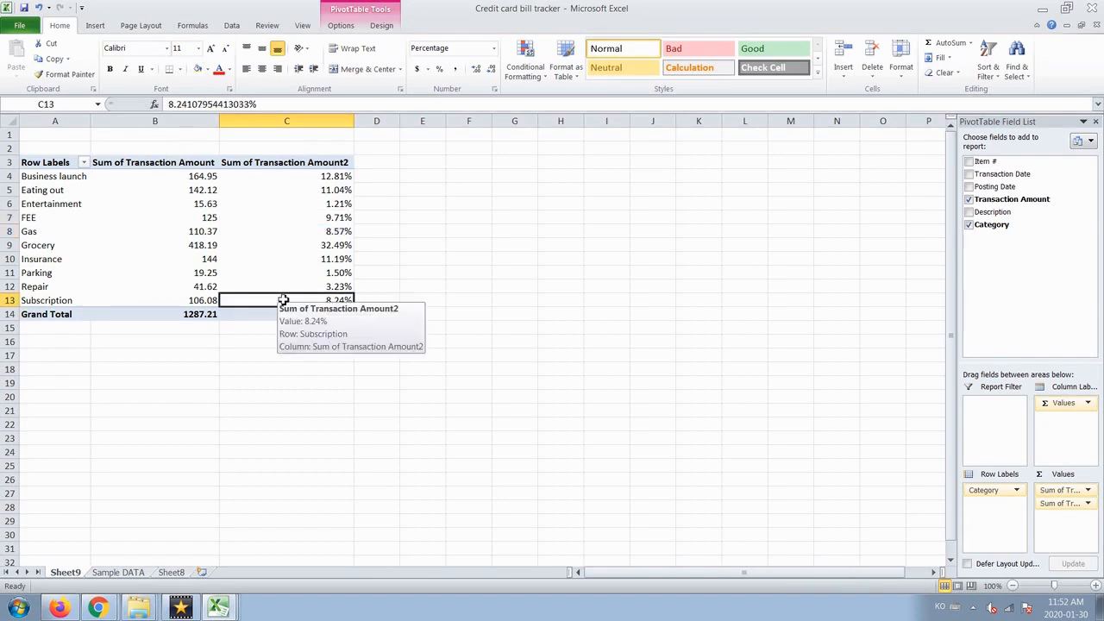
pyautogui.click(338, 233)
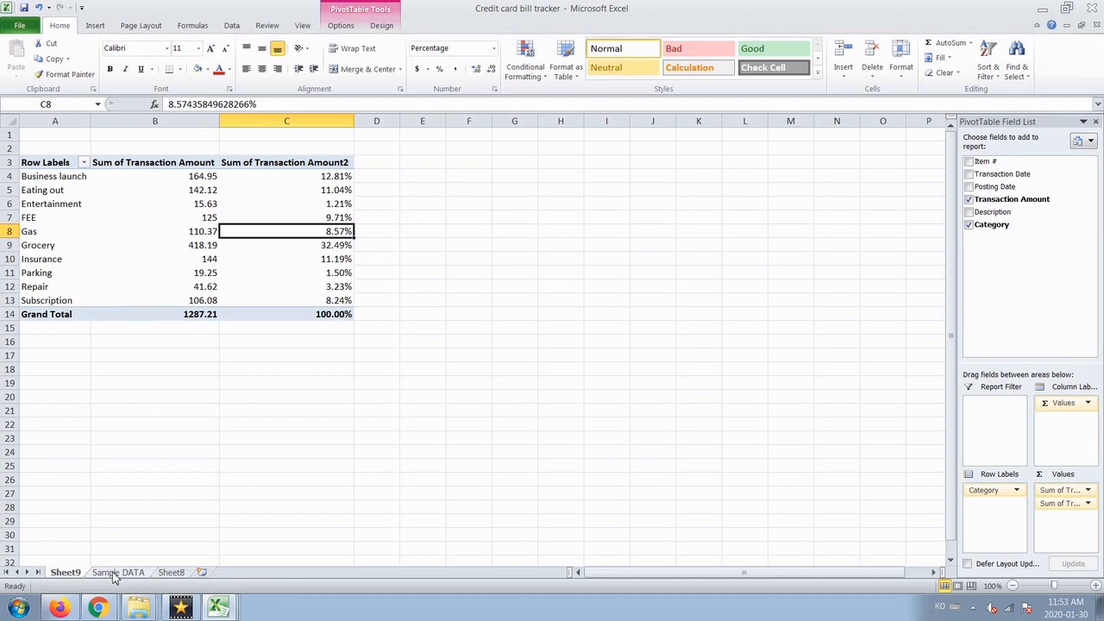
# Step: Create a PivotTable with a PivotChart on a new worksheet from the Sample DATA range A1:F51
pyautogui.click(117, 573)
pyautogui.hotkey('ctrl', 'a')
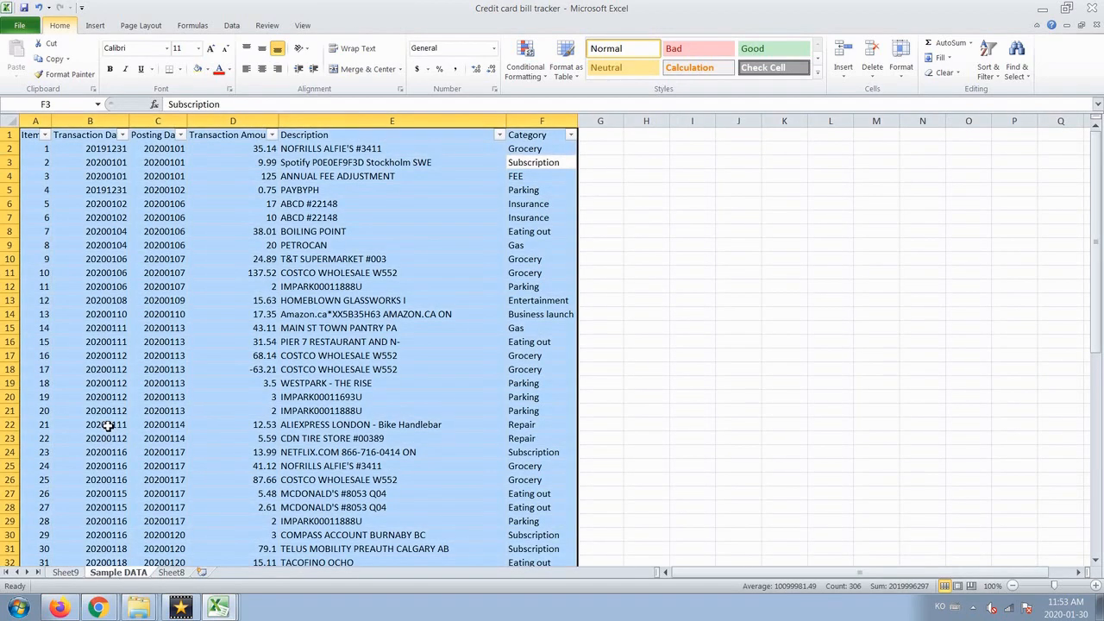
pyautogui.hotkey('alt', 'n')
pyautogui.press('v')
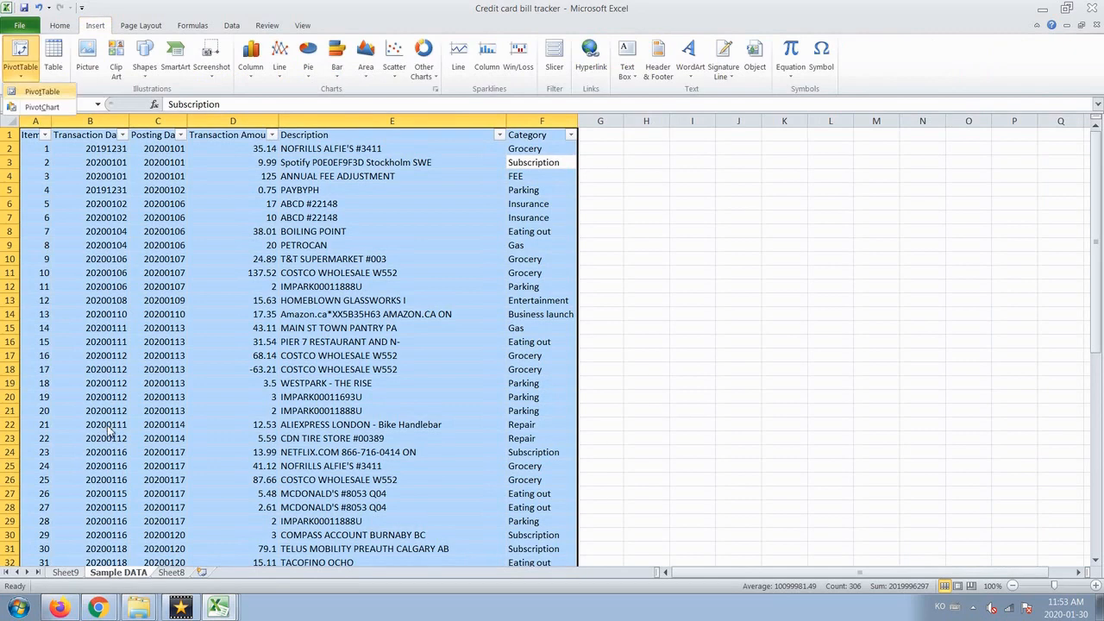
pyautogui.press('c')
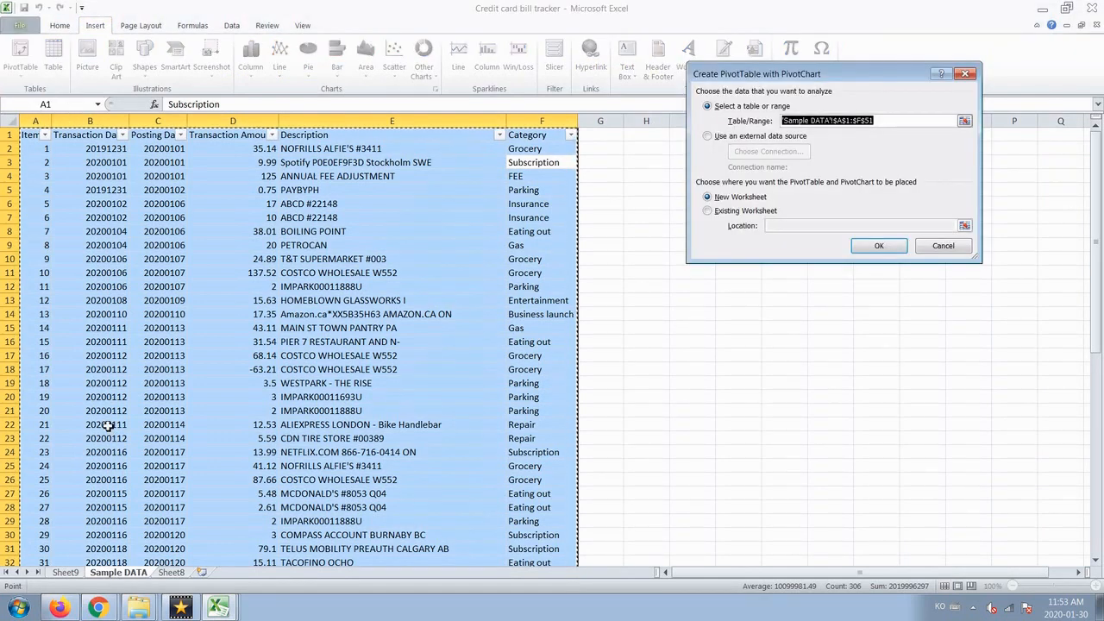
pyautogui.click(902, 250)
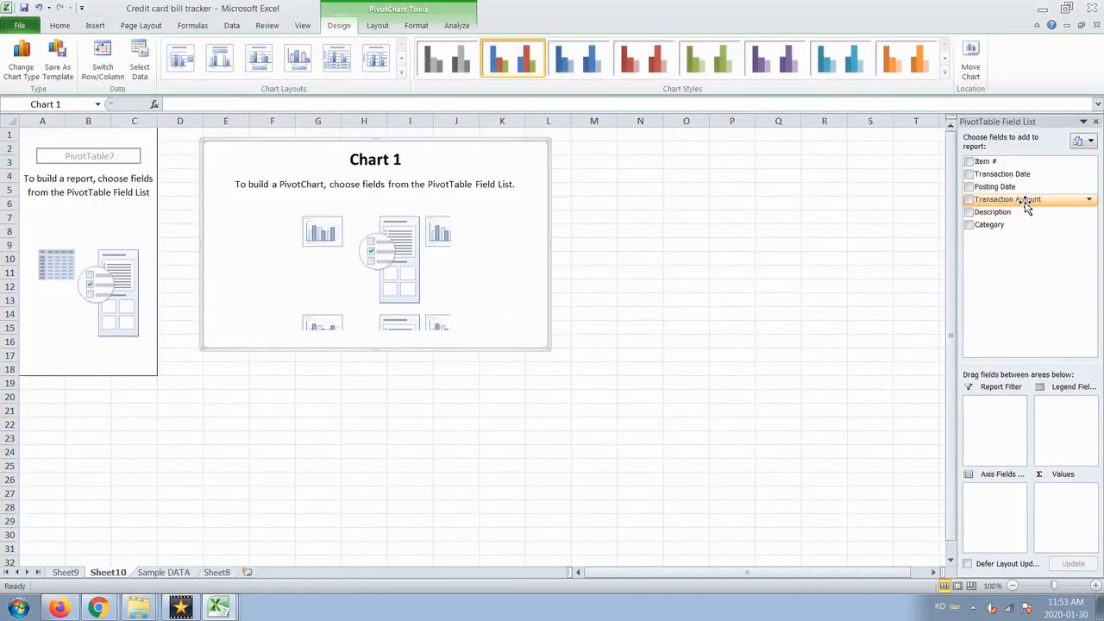
# Step: Add Category to the PivotChart's axis fields and Transaction Amount to its values
pyautogui.moveTo(1025, 212); pyautogui.dragTo(999, 528)
pyautogui.moveTo(992, 489); pyautogui.dragTo(1003, 536)
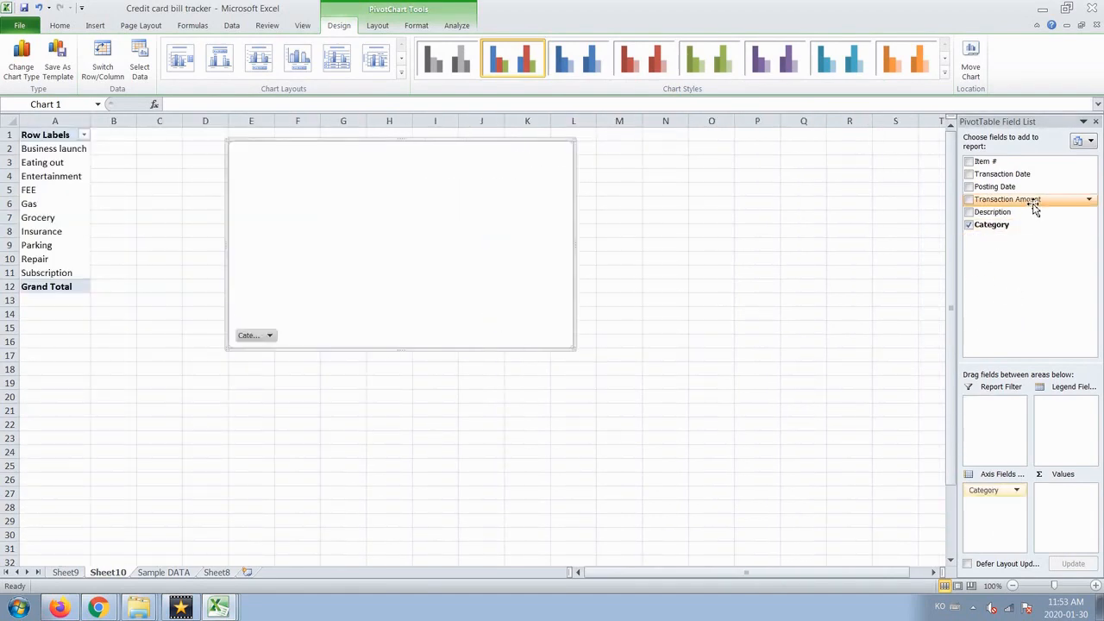
pyautogui.moveTo(1036, 209); pyautogui.dragTo(1087, 516)
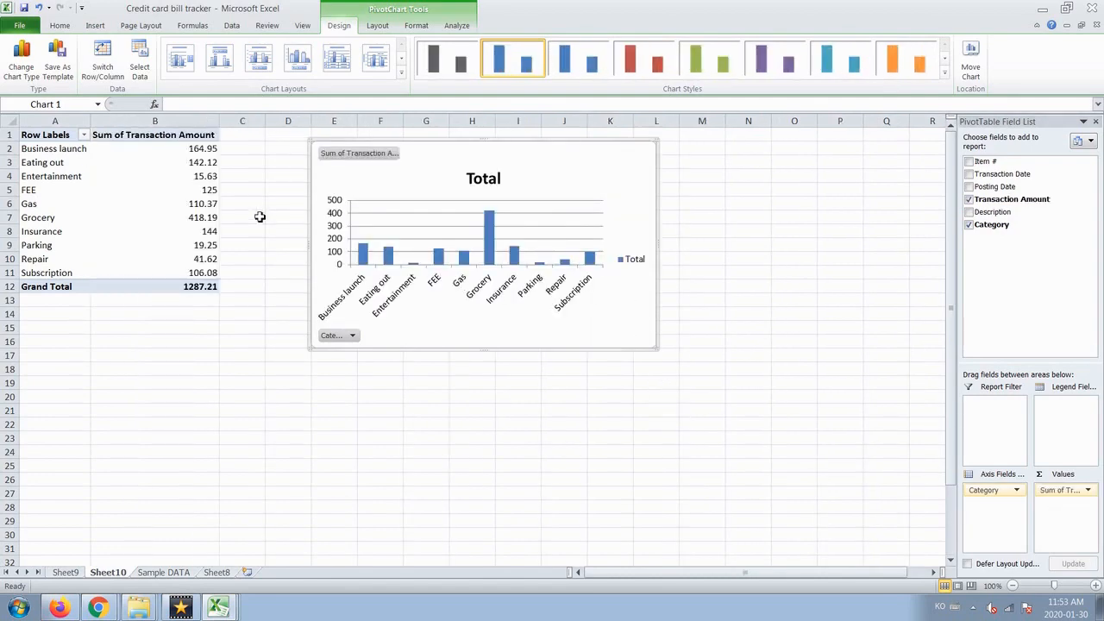
# Step: Apply the dollar Accounting format to column B on Sheet10 and rename the Row Labels header in A1 as Category
pyautogui.click(157, 122)
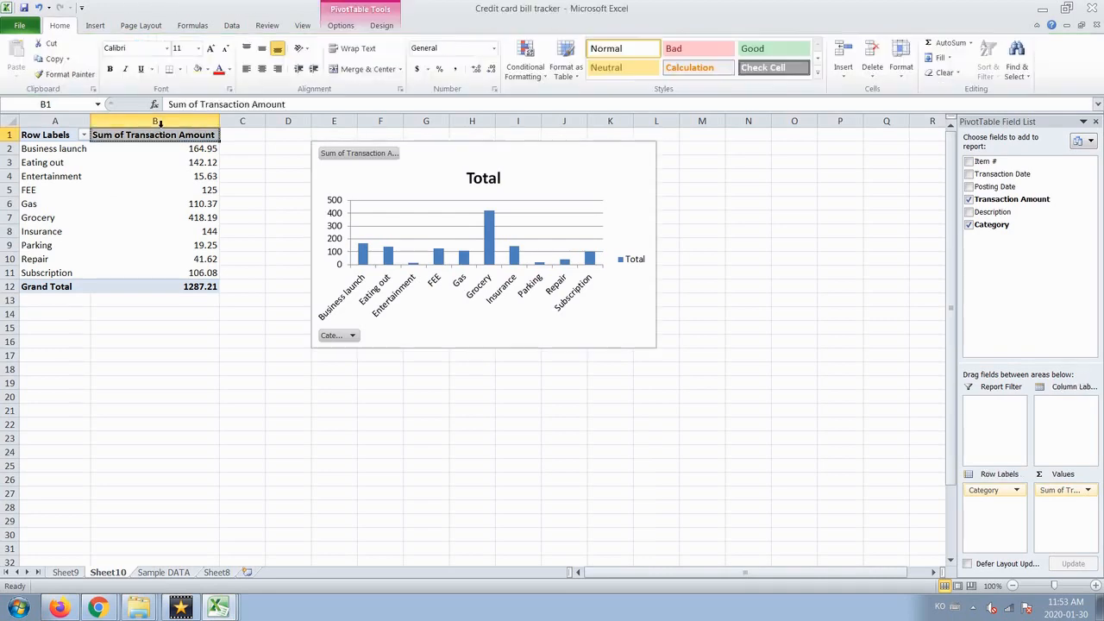
pyautogui.click(418, 69)
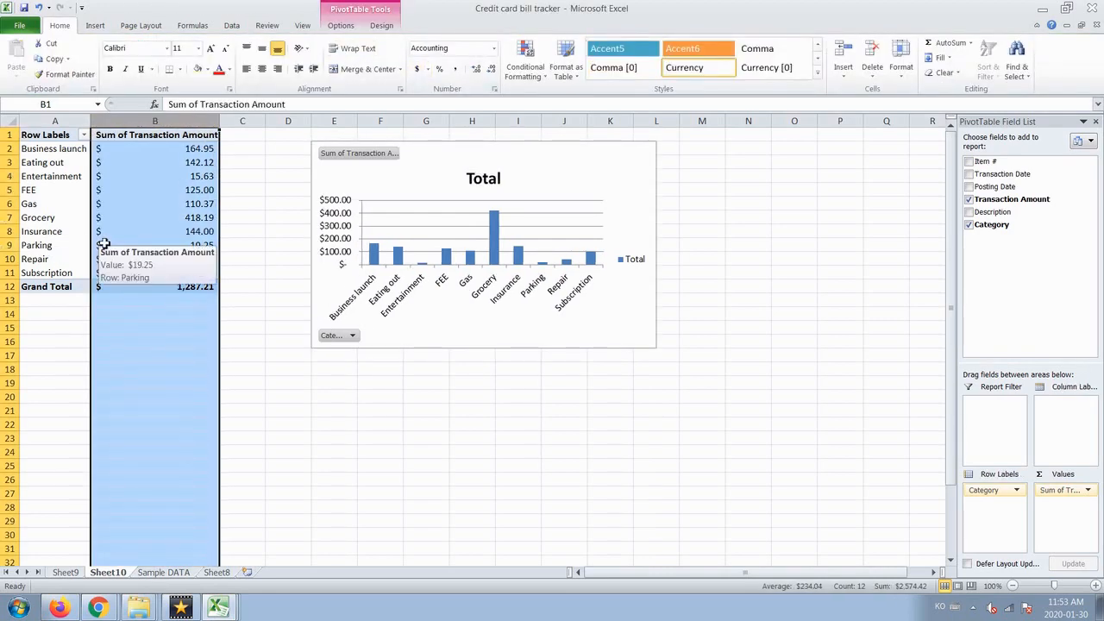
pyautogui.click(65, 140)
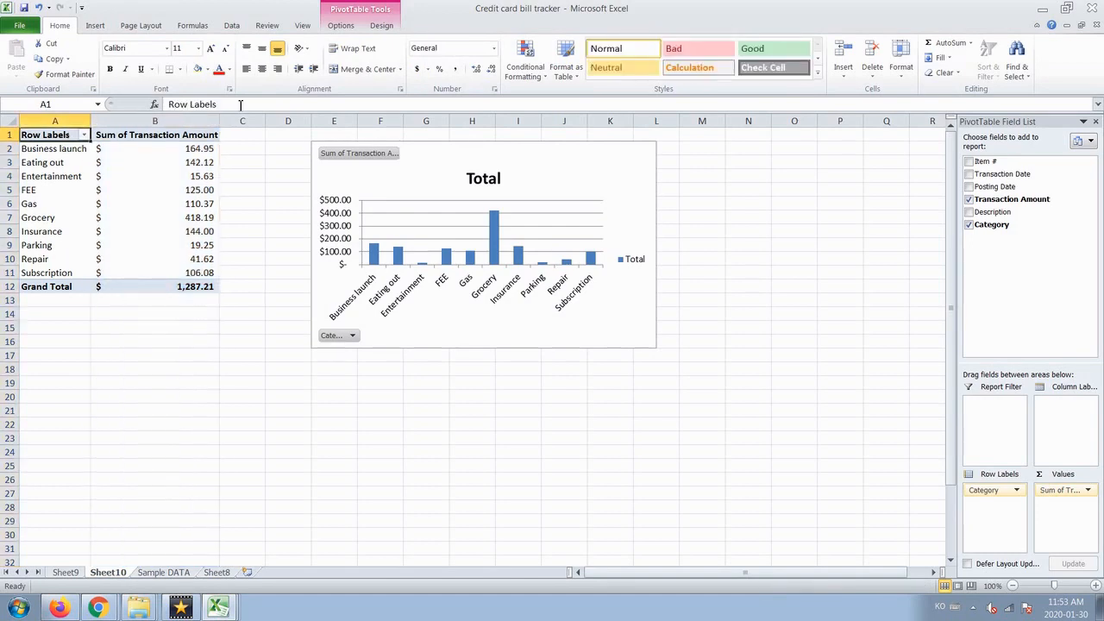
pyautogui.moveTo(216, 105); pyautogui.dragTo(4, 103)
pyautogui.write('Categor')
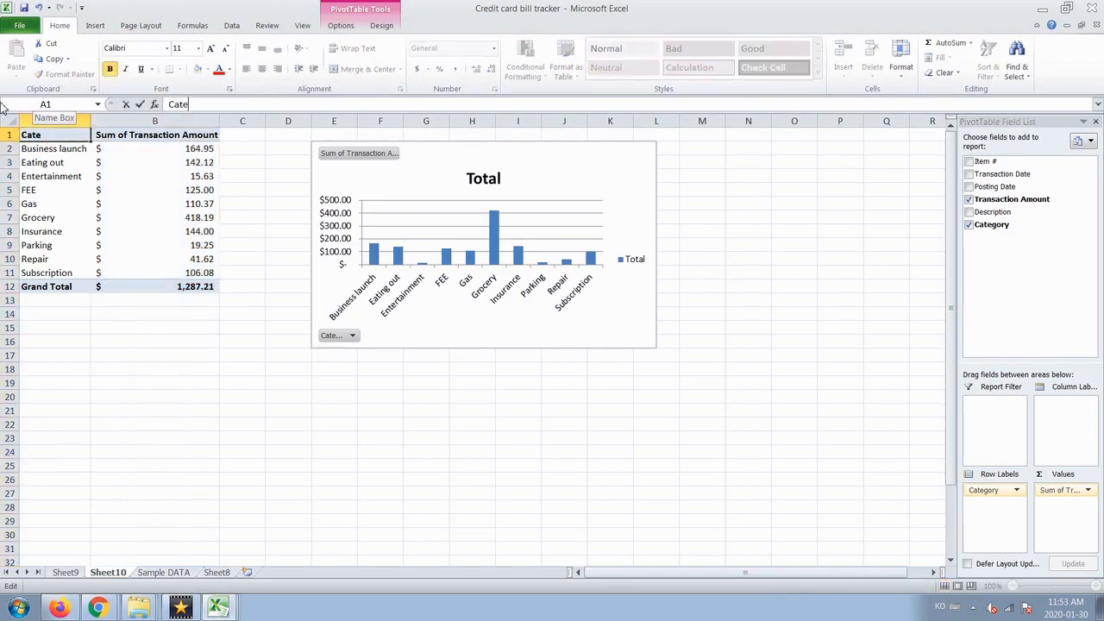
pyautogui.write('y')
pyautogui.press('Return')
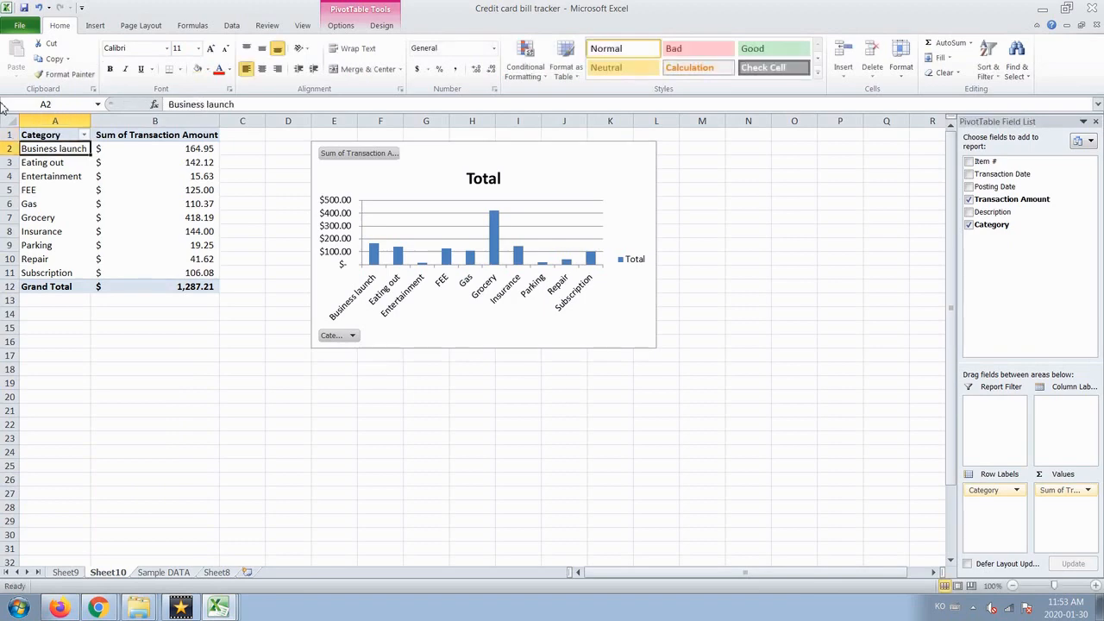
# Step: Change the PivotChart on Sheet10 from columns to the Pie in 3-D type and pull its slices apart
pyautogui.click(141, 290)
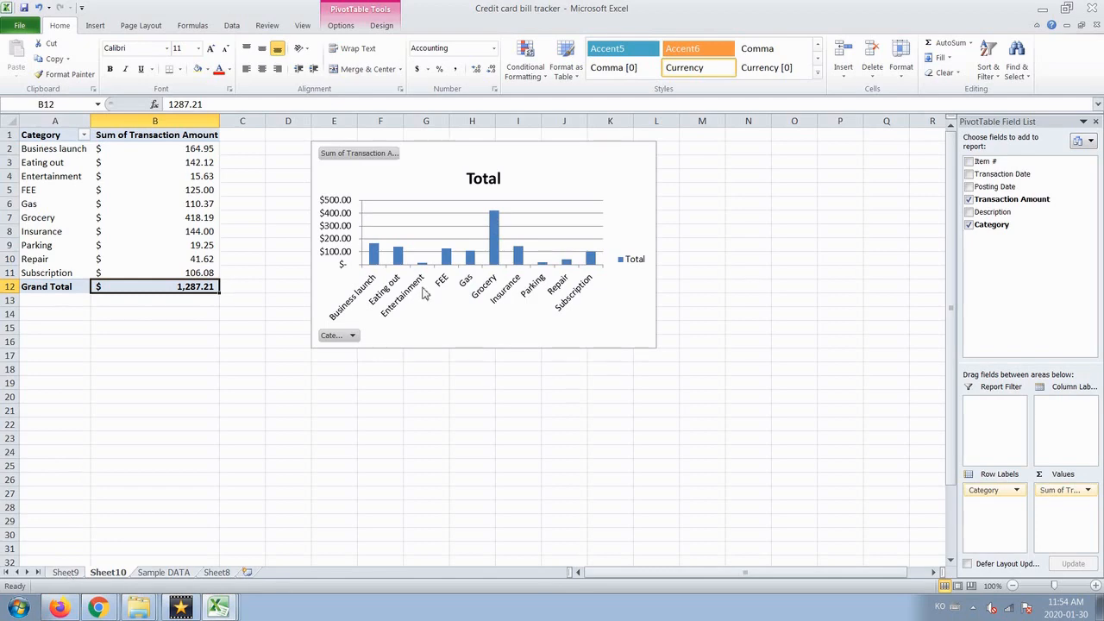
pyautogui.click(526, 192)
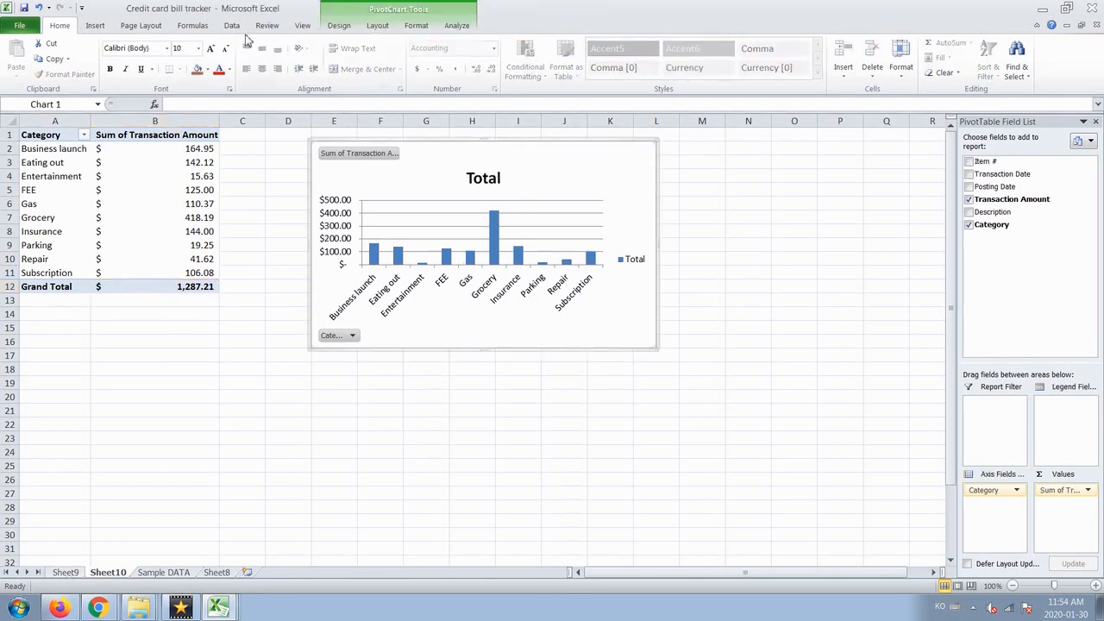
pyautogui.click(332, 26)
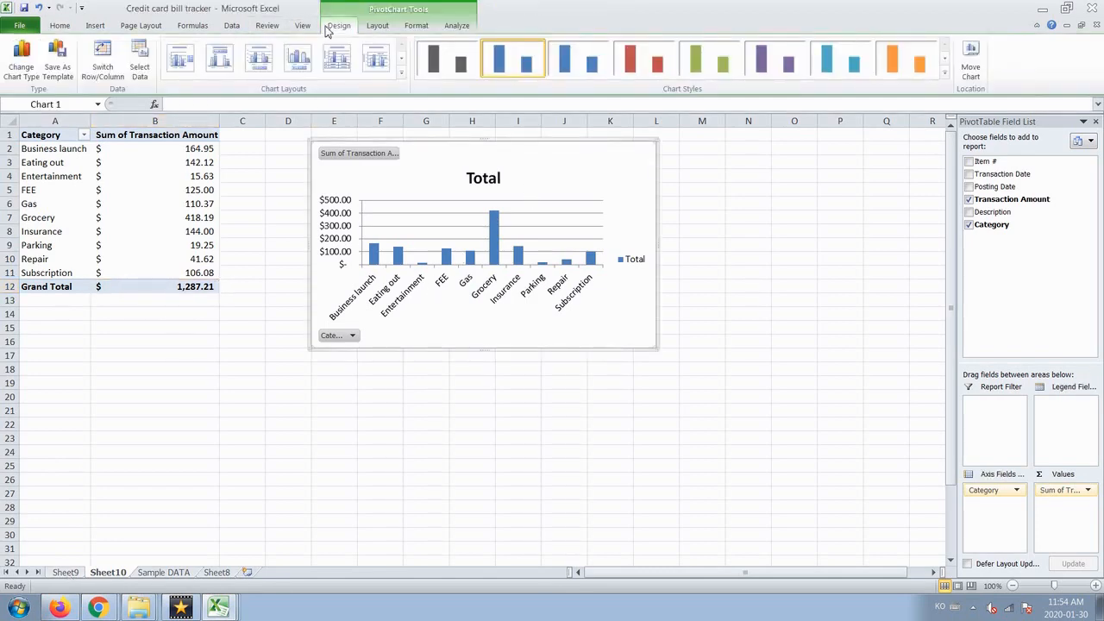
pyautogui.click(20, 58)
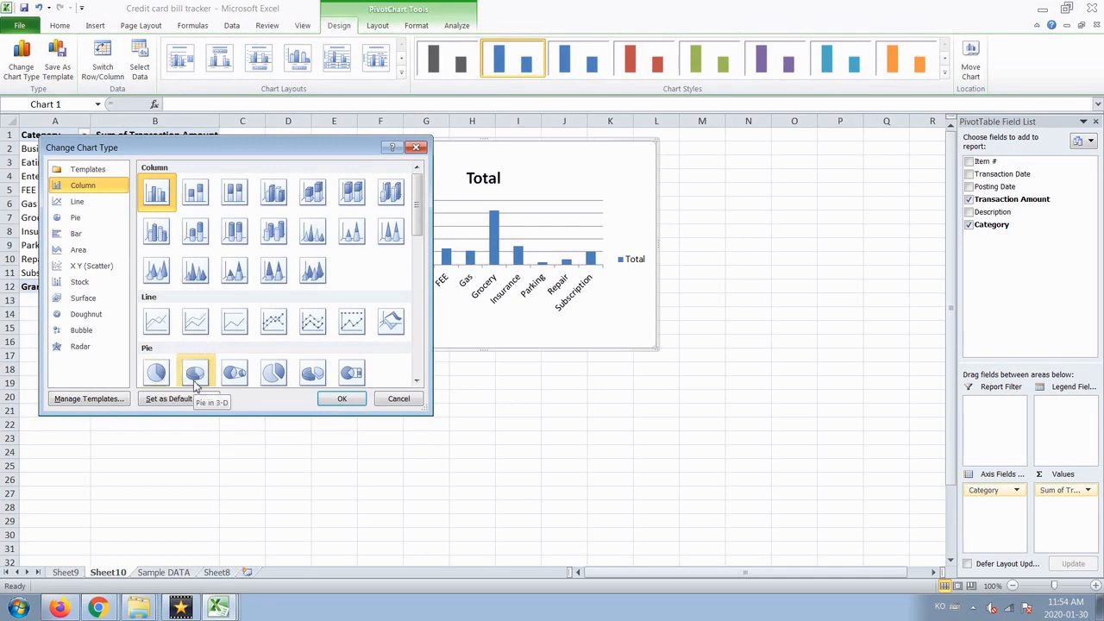
pyautogui.scroll(-3, 194, 379)
pyautogui.click(195, 256)
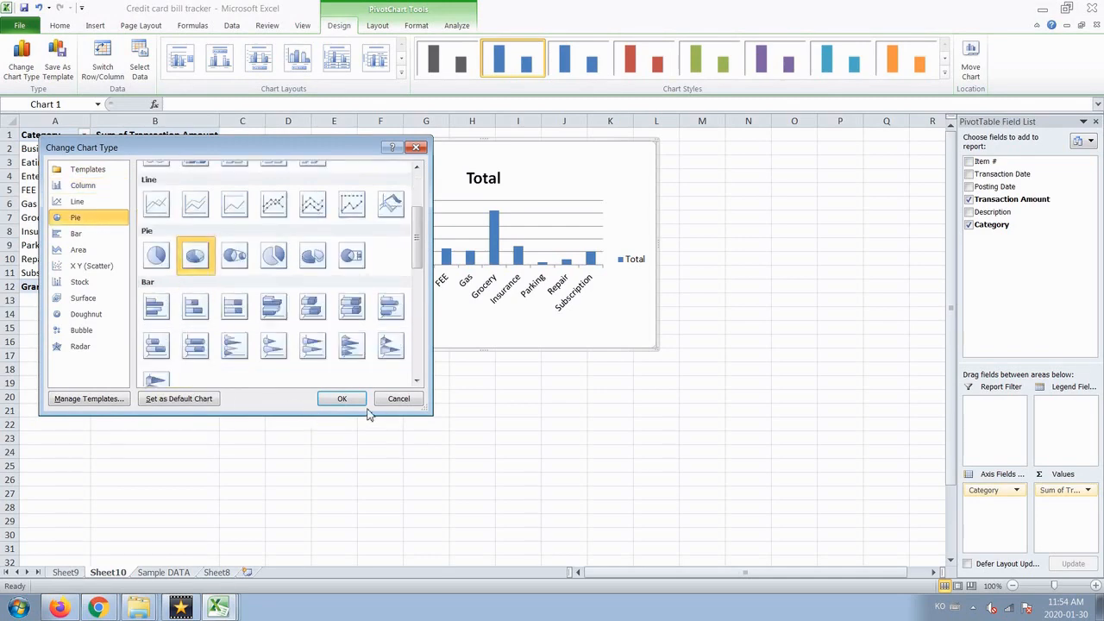
pyautogui.click(343, 399)
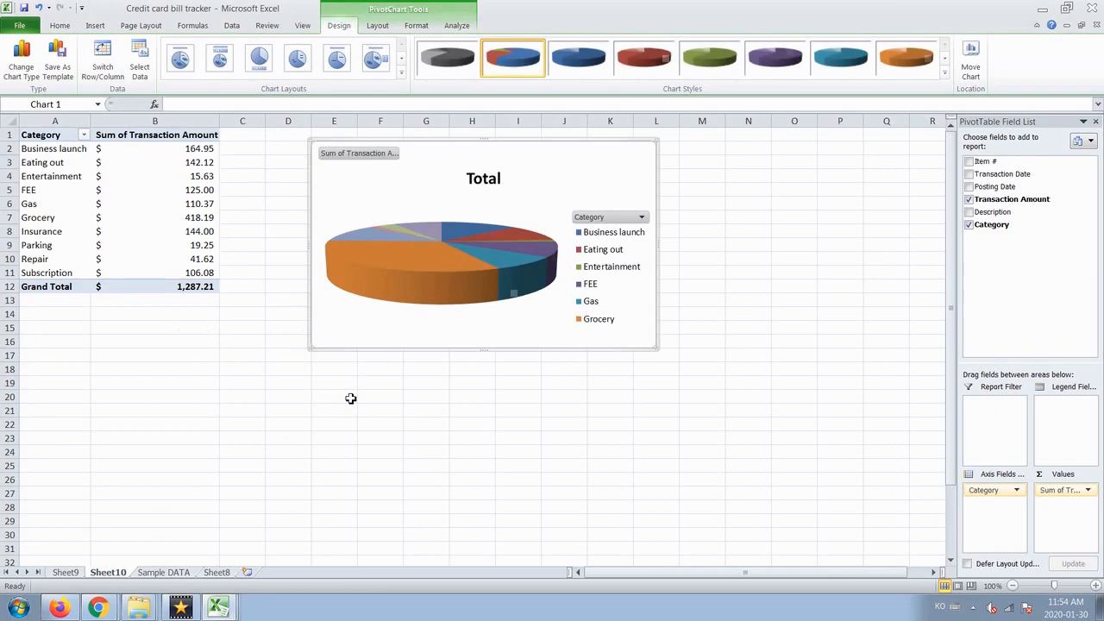
pyautogui.click(434, 278)
pyautogui.moveTo(434, 336); pyautogui.dragTo(432, 334)
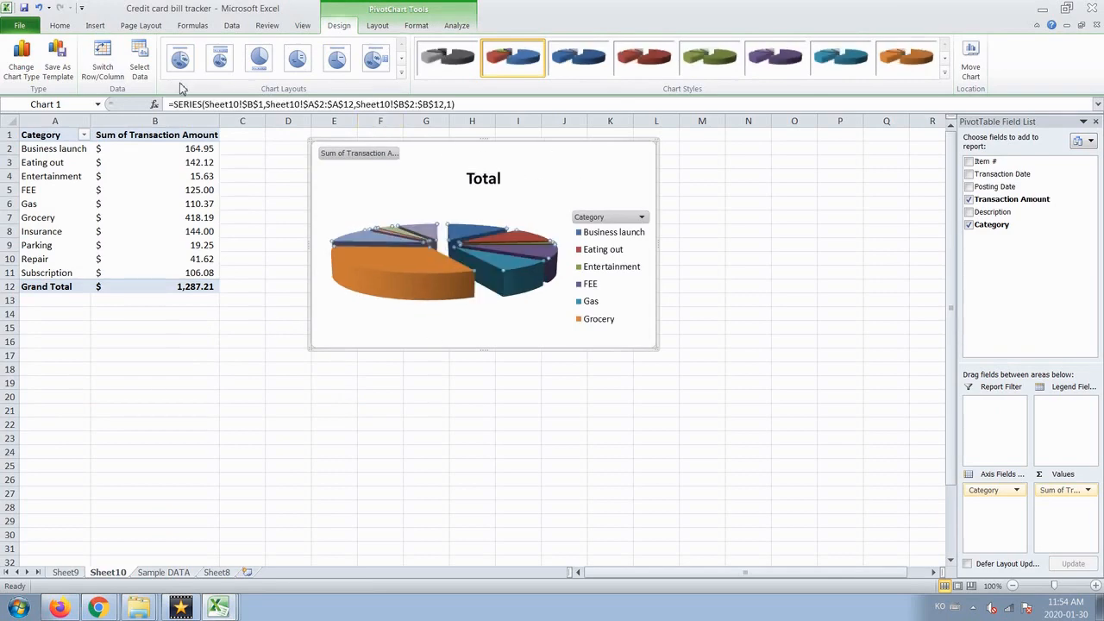
# Step: Change the PivotChart to the standard two-dimensional Pie type and select its Grocery slice
pyautogui.click(35, 79)
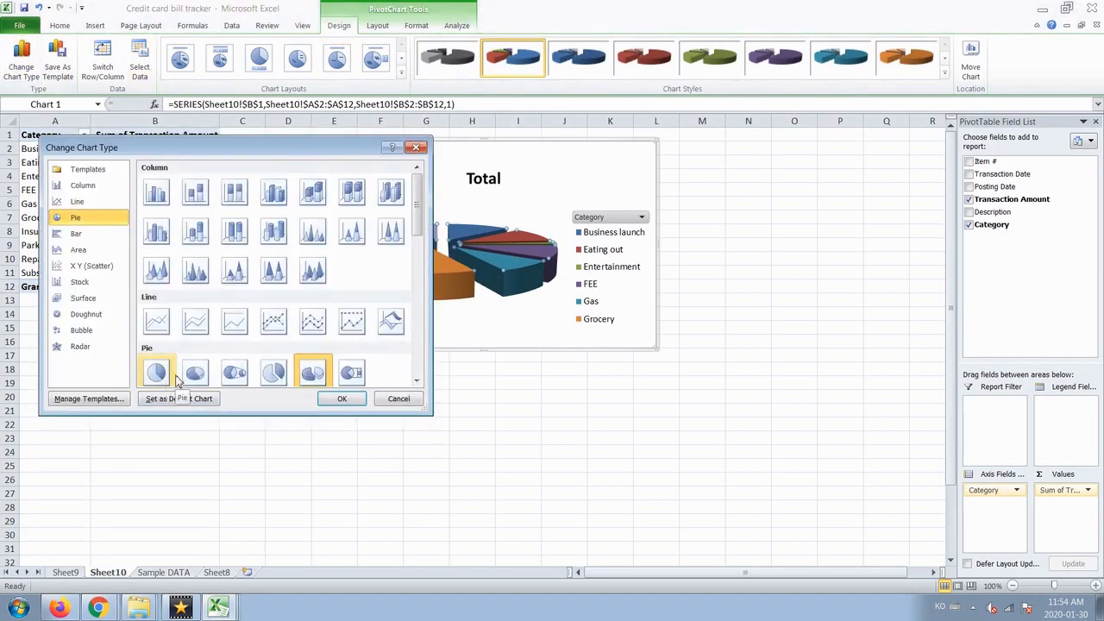
pyautogui.click(175, 377)
pyautogui.click(342, 399)
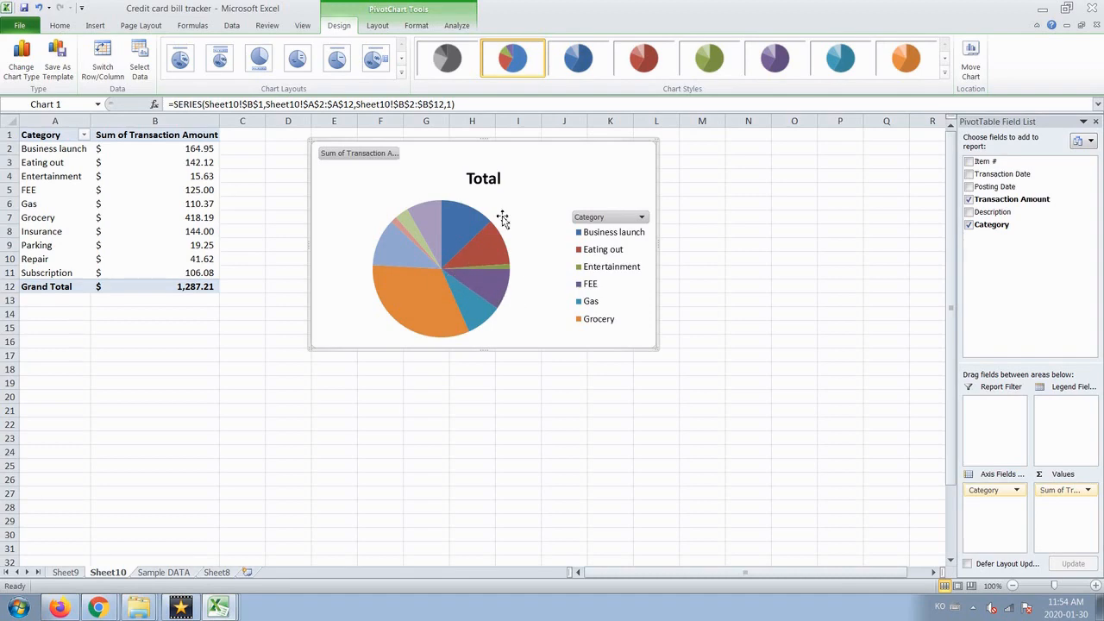
pyautogui.click(429, 287)
pyautogui.click(431, 319)
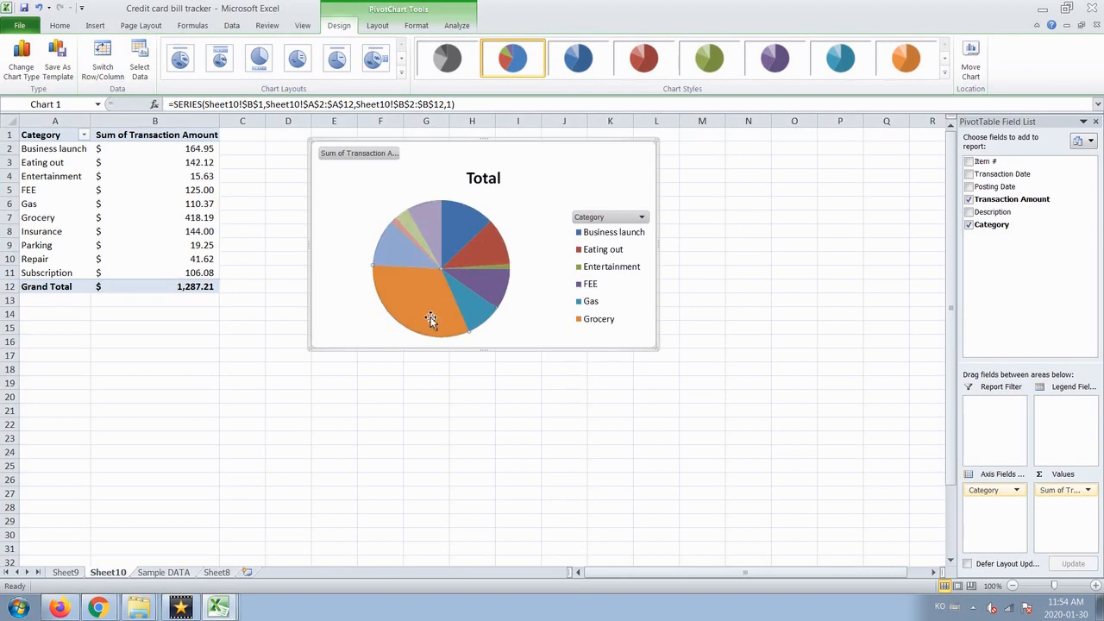